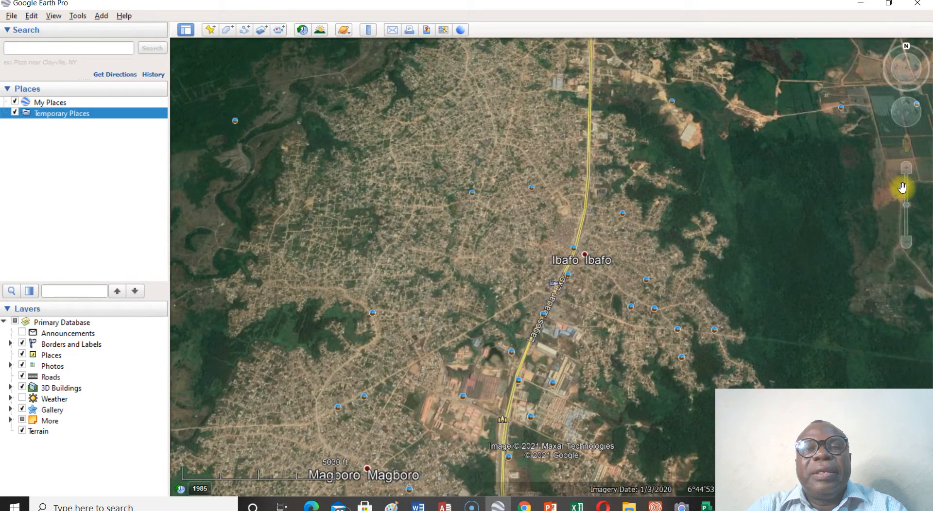
Examine the buildings and streets of Ibafo just west of the expressway at close range in the satellite imagery
{"action": "left_click_drag", "start_coordinate": [906, 200], "coordinate": [816, 16]}
{"action": "left_click_drag", "start_coordinate": [637, 47], "coordinate": [617, 144]}
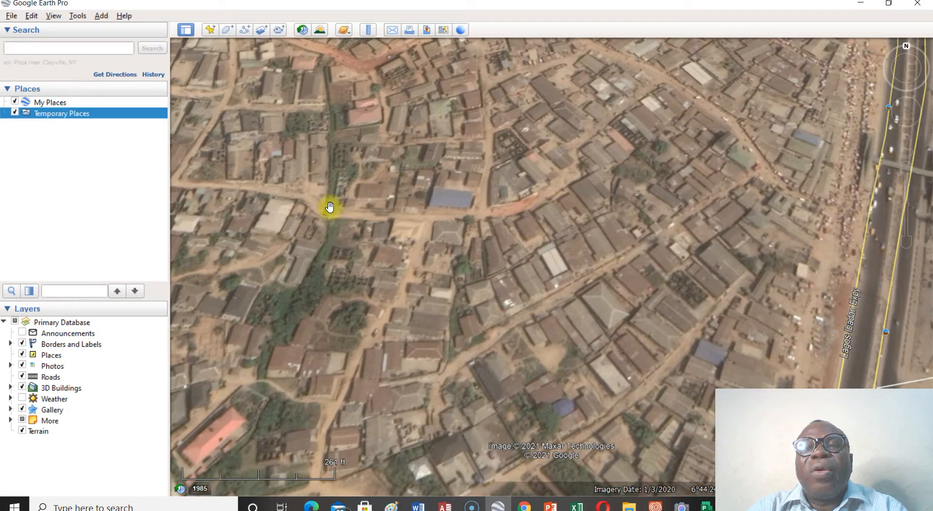
{"action": "left_click_drag", "start_coordinate": [570, 241], "coordinate": [510, 302]}
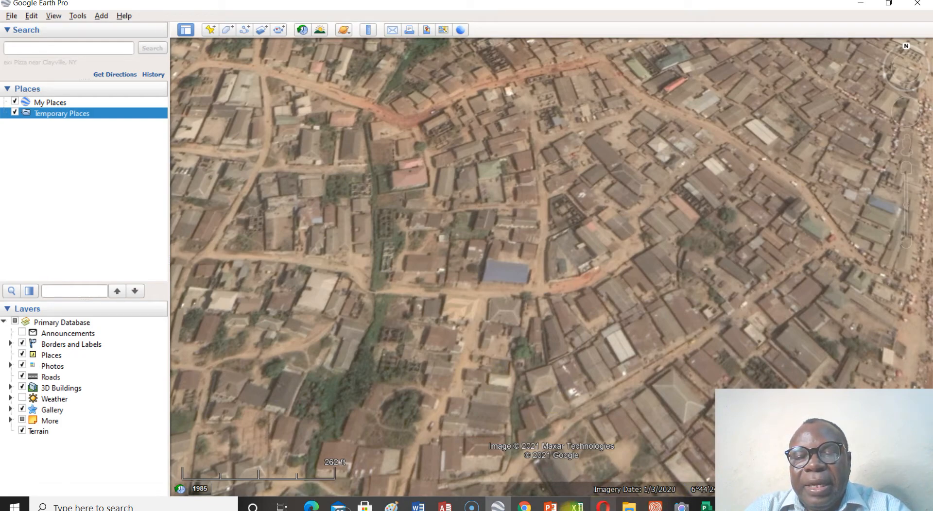
Switch to Chrome and close the Epicollect5 page already open for the Lagos State CRA Project
{"action": "left_click", "coordinate": [525, 508]}
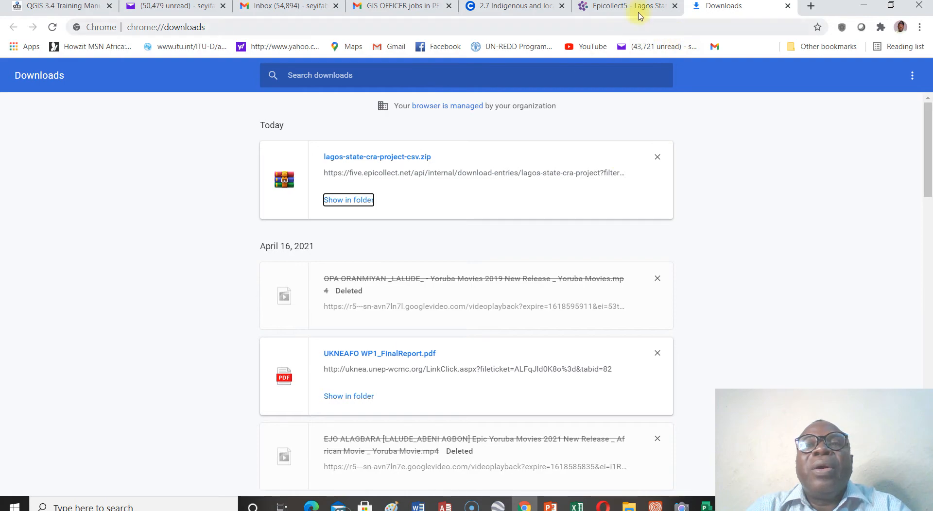
{"action": "left_click", "coordinate": [597, 7]}
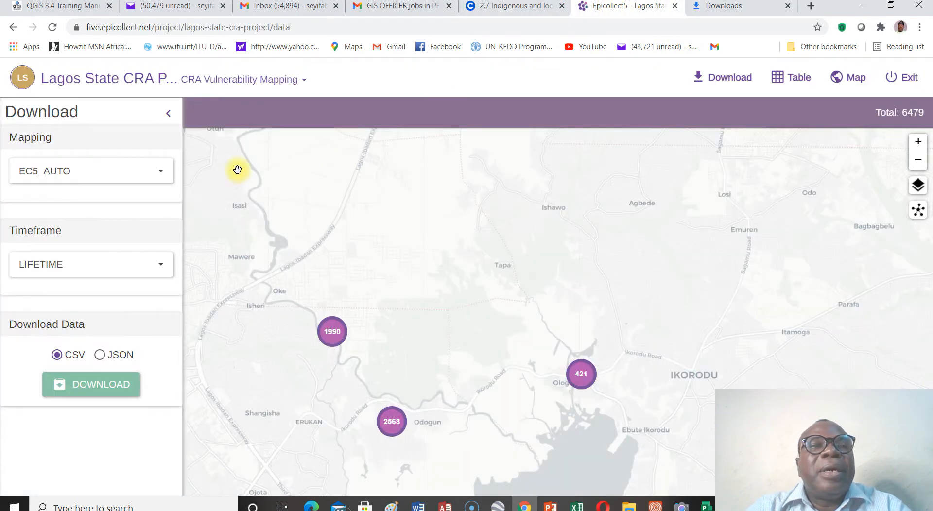
{"action": "left_click", "coordinate": [674, 6]}
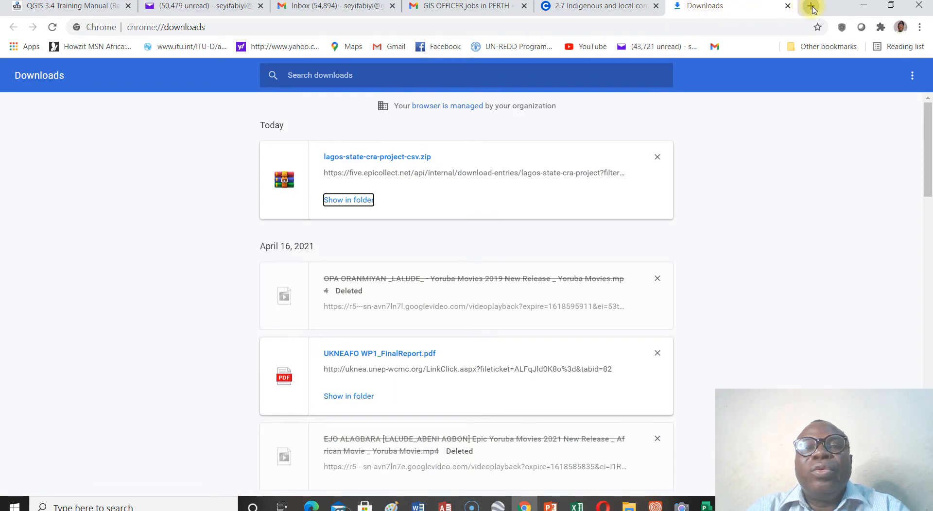
Search Google for "epicollect5 login" in a new browser tab and open the Login - Epicollect5 result
{"action": "left_click", "coordinate": [809, 6]}
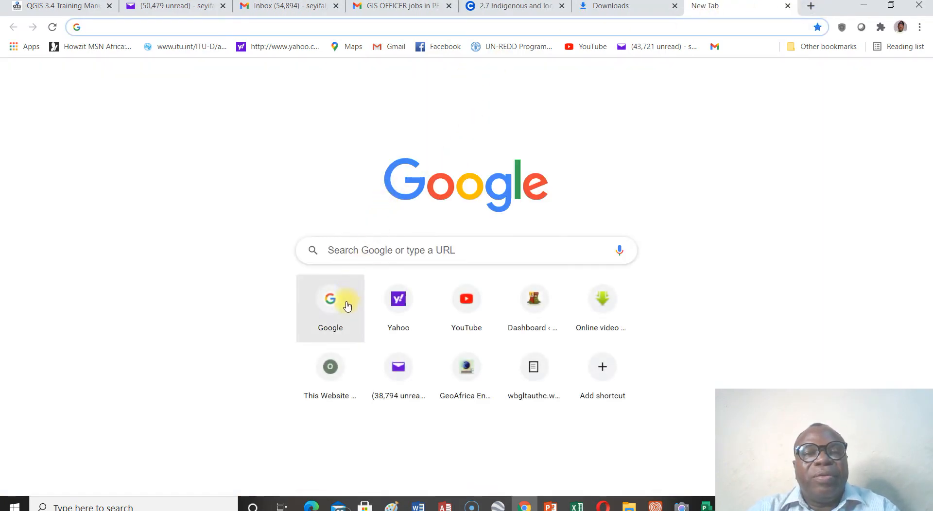
{"action": "left_click", "coordinate": [346, 303]}
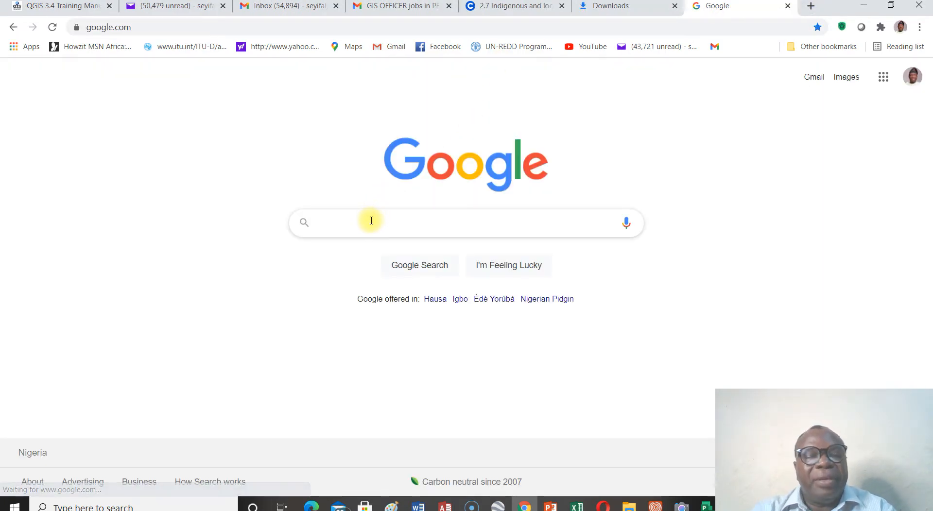
{"action": "left_click", "coordinate": [371, 222]}
{"action": "type", "text": "Ep"}
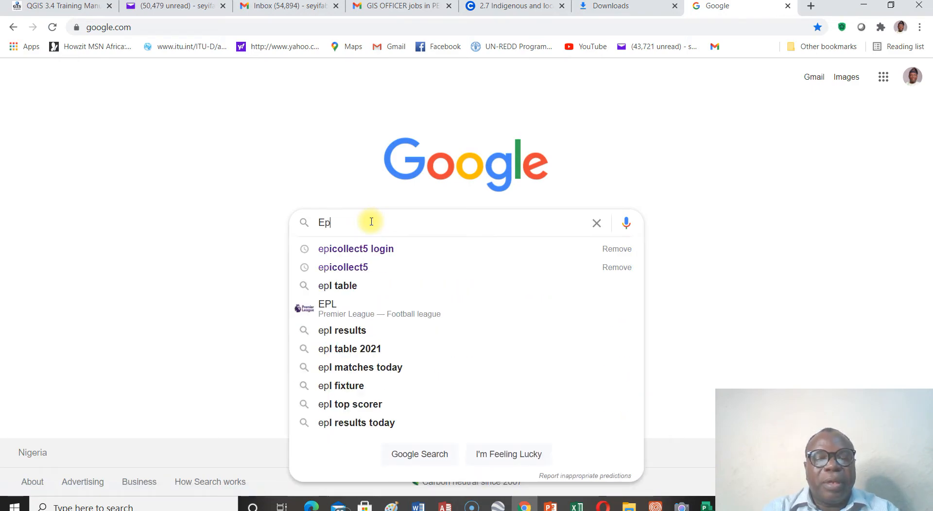
{"action": "type", "text": "v"}
{"action": "key", "text": "BackSpace"}
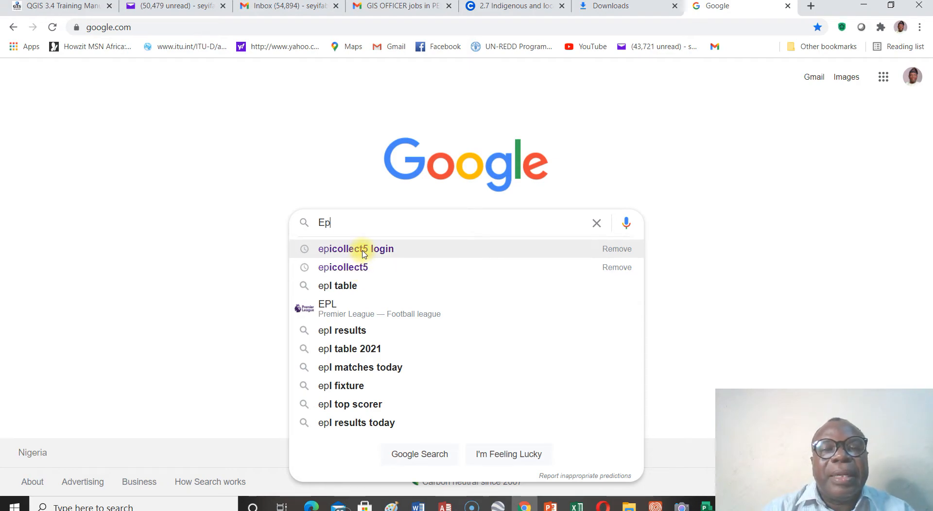
{"action": "left_click", "coordinate": [364, 254]}
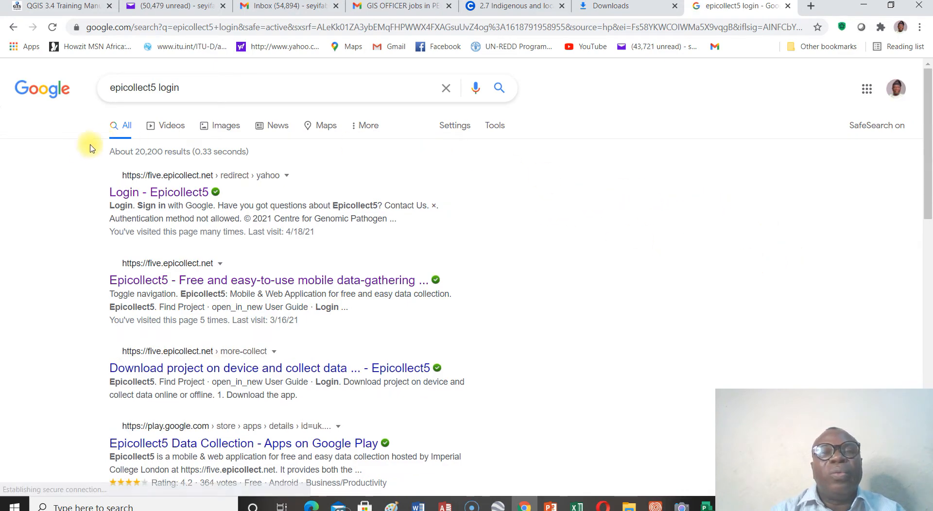
{"action": "left_click", "coordinate": [153, 195]}
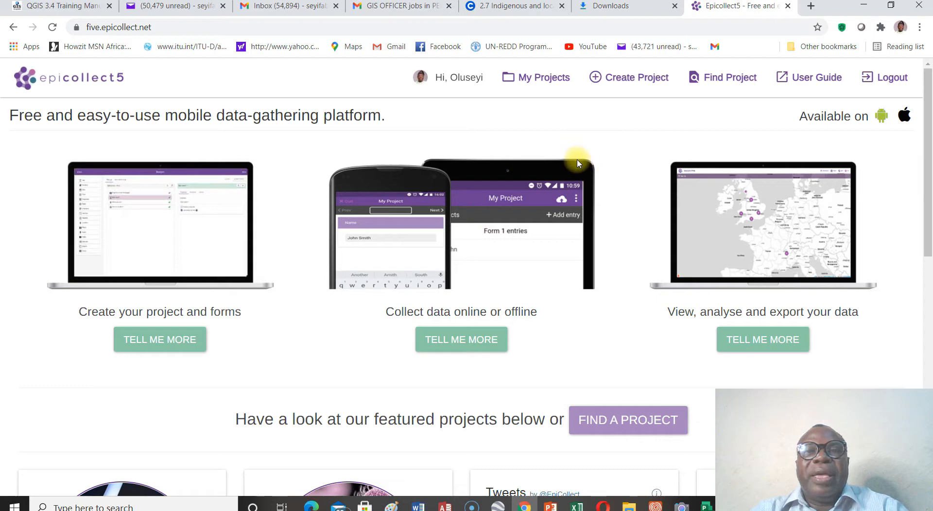
Open the Lagos State CRA Project from the account's projects and view its data entries
{"action": "left_click", "coordinate": [542, 90]}
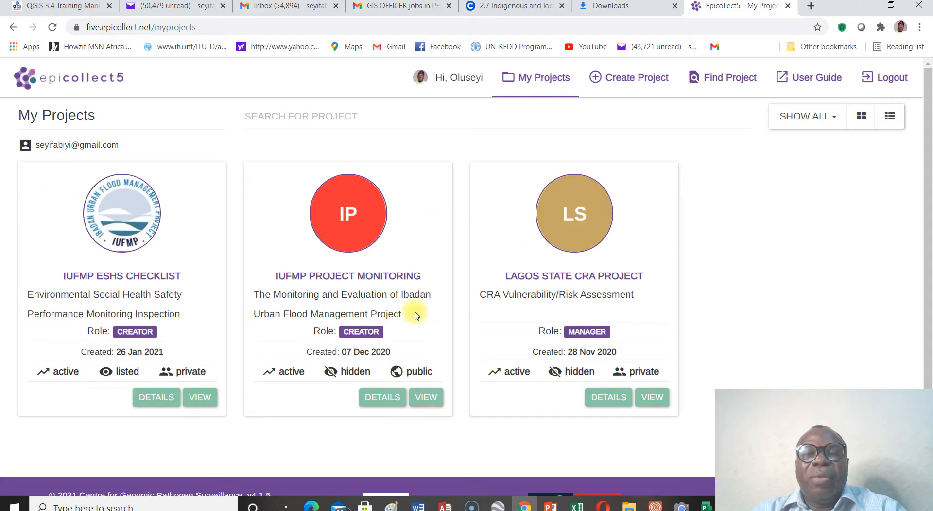
{"action": "left_click", "coordinate": [653, 401]}
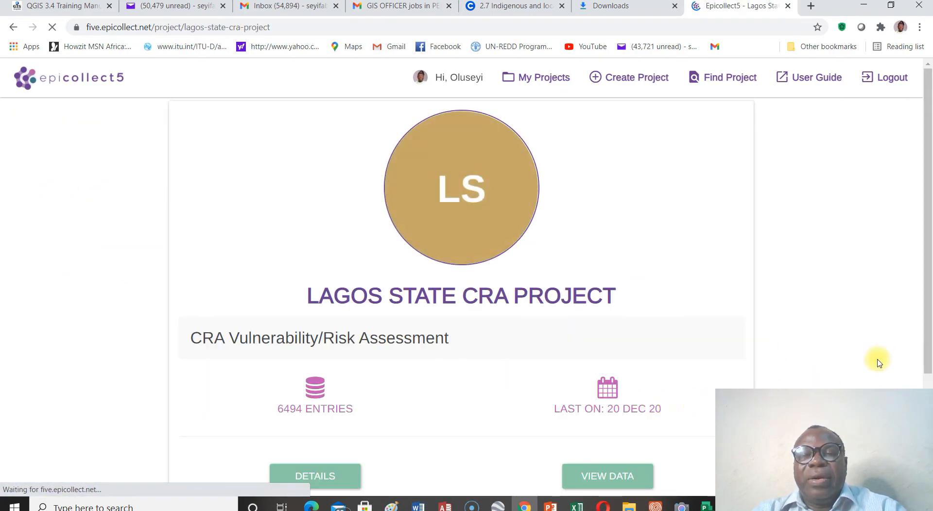
{"action": "left_click_drag", "start_coordinate": [921, 214], "coordinate": [920, 271]}
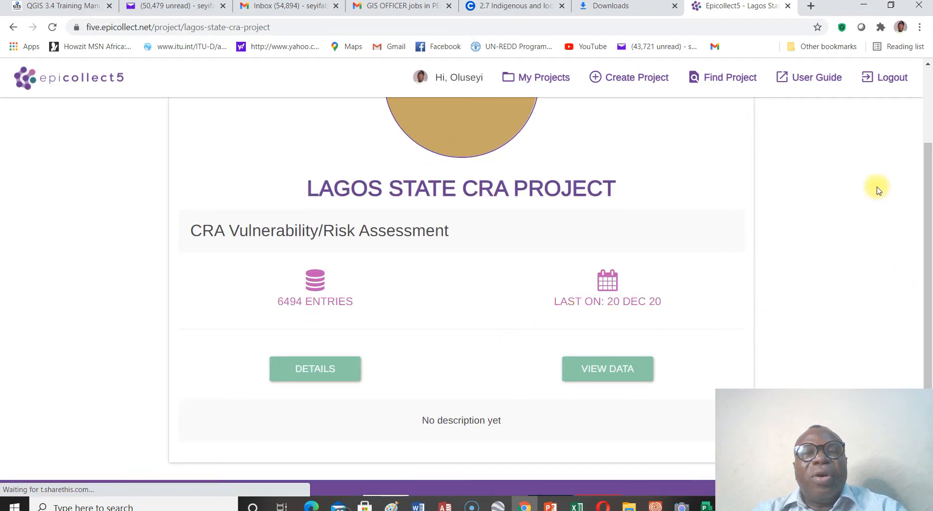
{"action": "left_click_drag", "start_coordinate": [918, 198], "coordinate": [918, 245]}
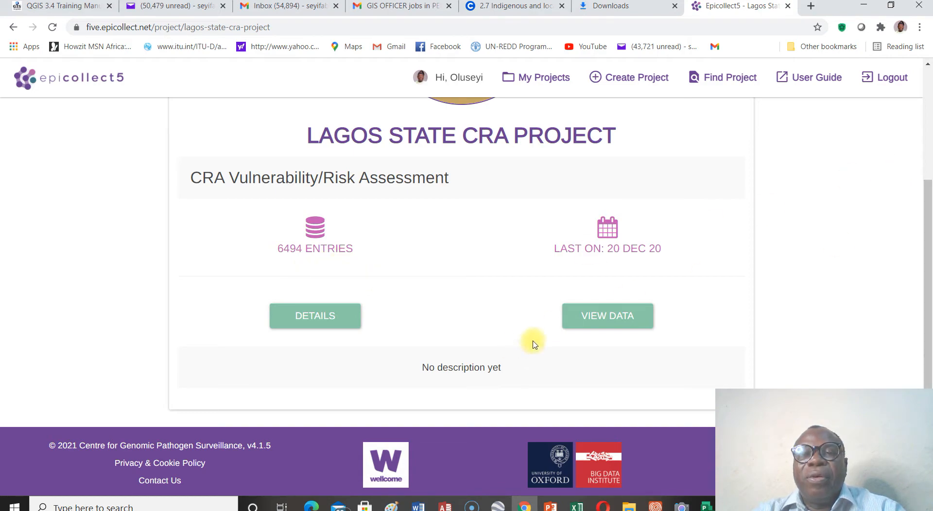
{"action": "left_click", "coordinate": [591, 328]}
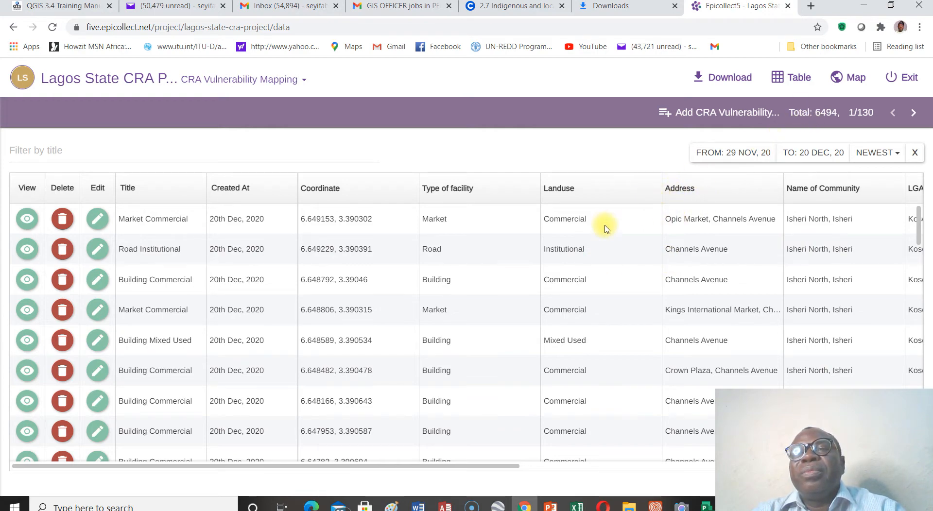
Download the project's entries as CSV with EC5_AUTO mapping and LIFETIME timeframe, and show the downloaded zip in its folder
{"action": "left_click", "coordinate": [731, 82]}
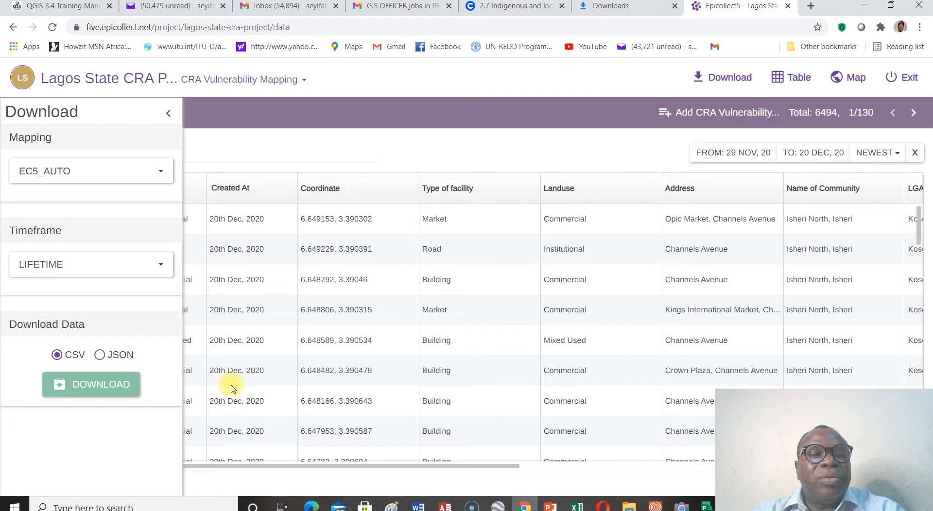
{"action": "left_click", "coordinate": [104, 386]}
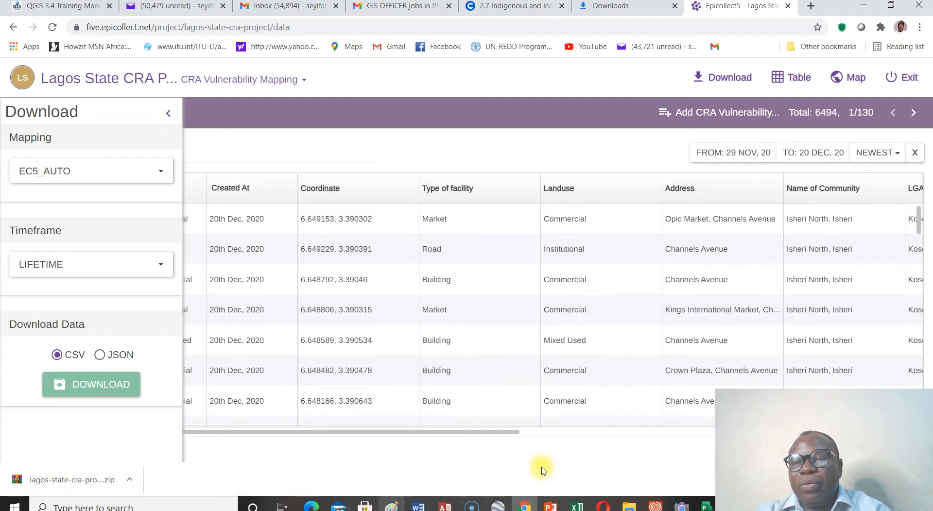
{"action": "left_click", "coordinate": [878, 479]}
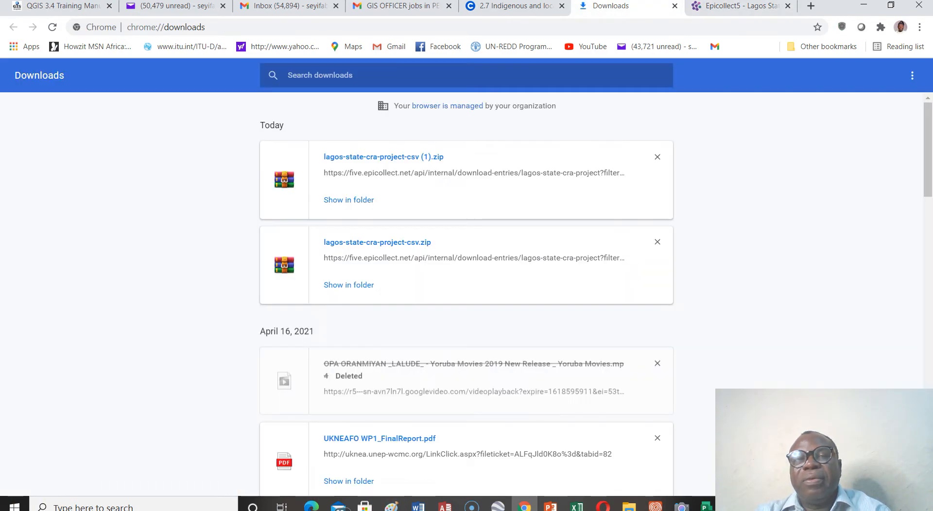
{"action": "left_click", "coordinate": [357, 202]}
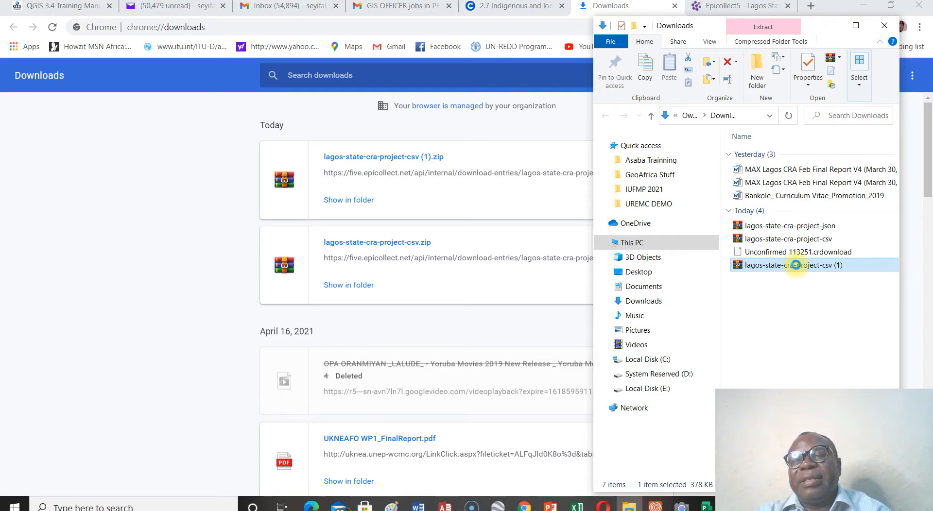
Open the archive lagos-state-cra-project-csv (1), dismiss the WinRAR licence notice, and select form-1__cra-vulnerability-mapping.csv
{"action": "right_click", "coordinate": [797, 268]}
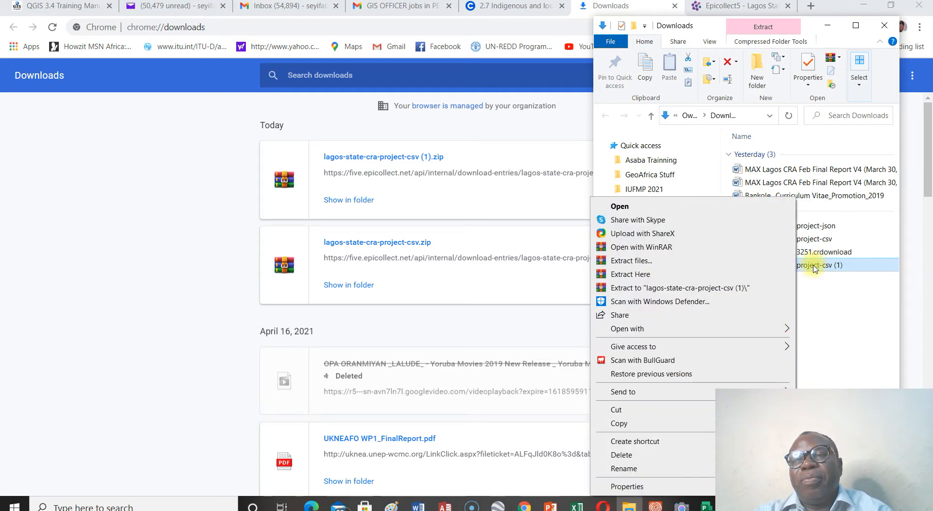
{"action": "double_click", "coordinate": [815, 269]}
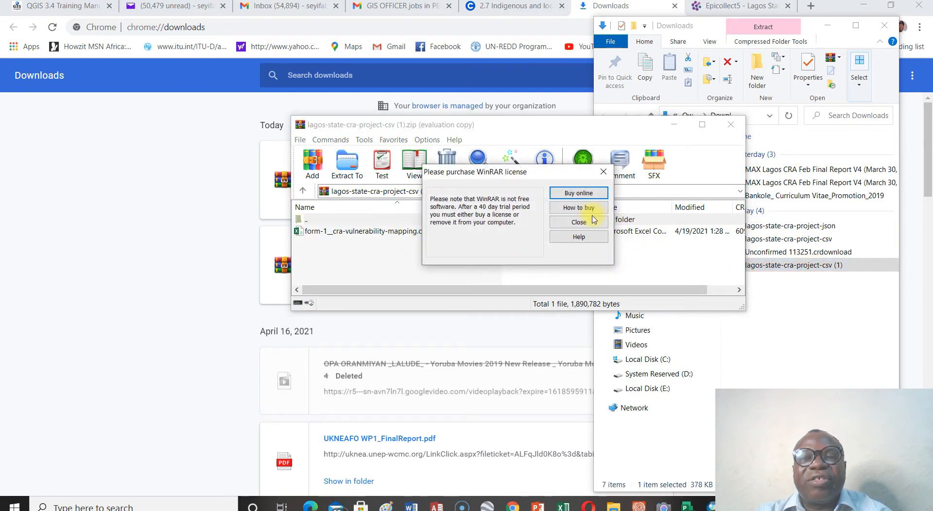
{"action": "left_click", "coordinate": [579, 222]}
{"action": "left_click", "coordinate": [417, 234]}
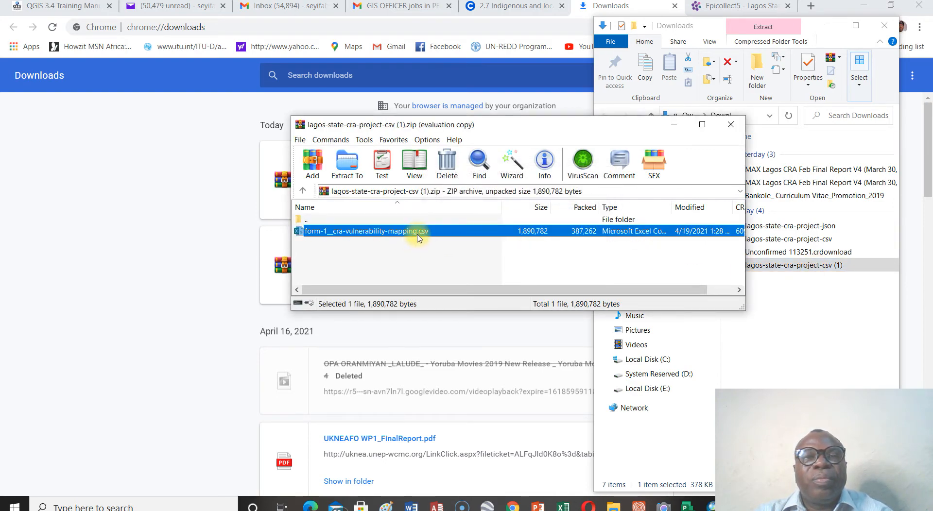
Extract the selected CSV file to E:\UREMC DEMO, replacing the existing copy, and close the archive
{"action": "left_click", "coordinate": [347, 163]}
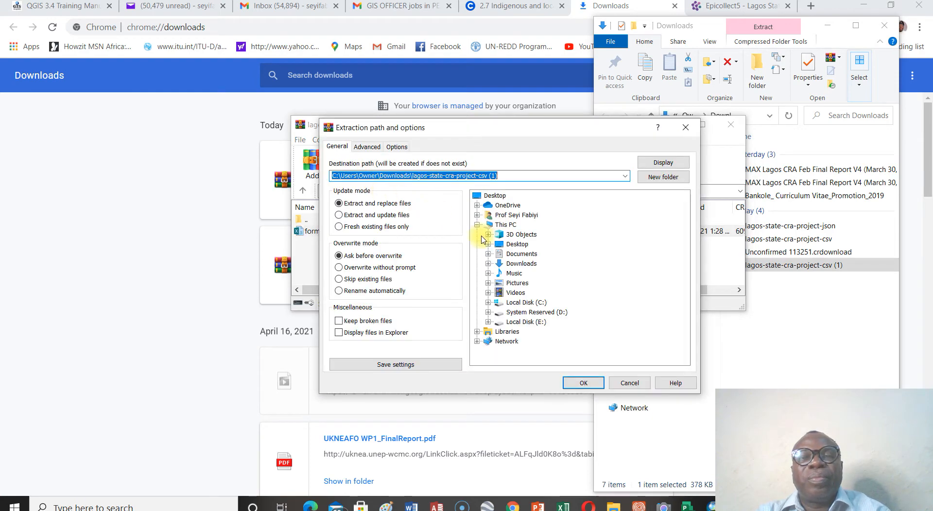
{"action": "left_click", "coordinate": [535, 322]}
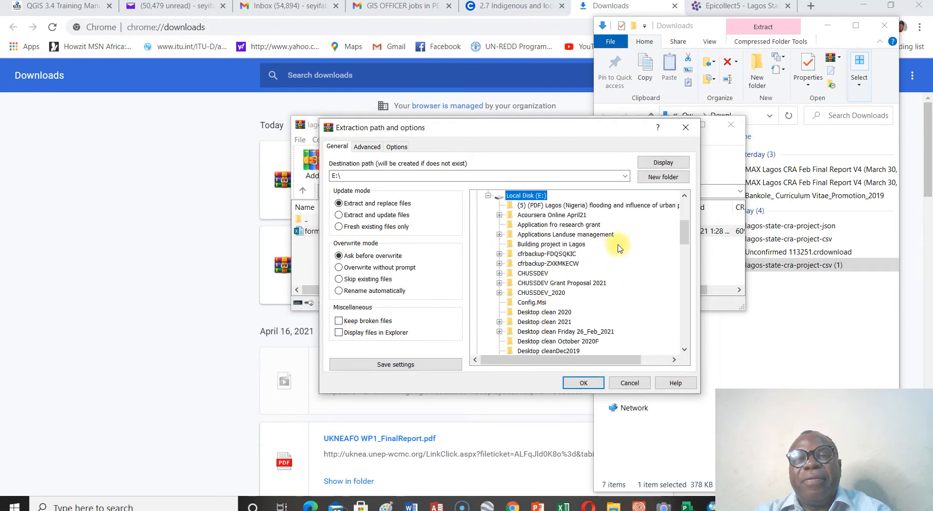
{"action": "left_click_drag", "start_coordinate": [684, 227], "coordinate": [683, 332]}
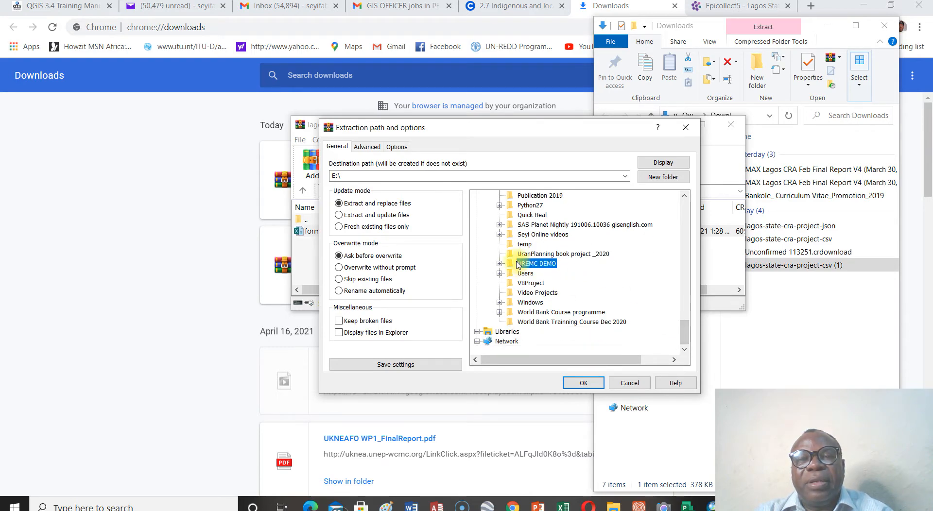
{"action": "double_click", "coordinate": [518, 263]}
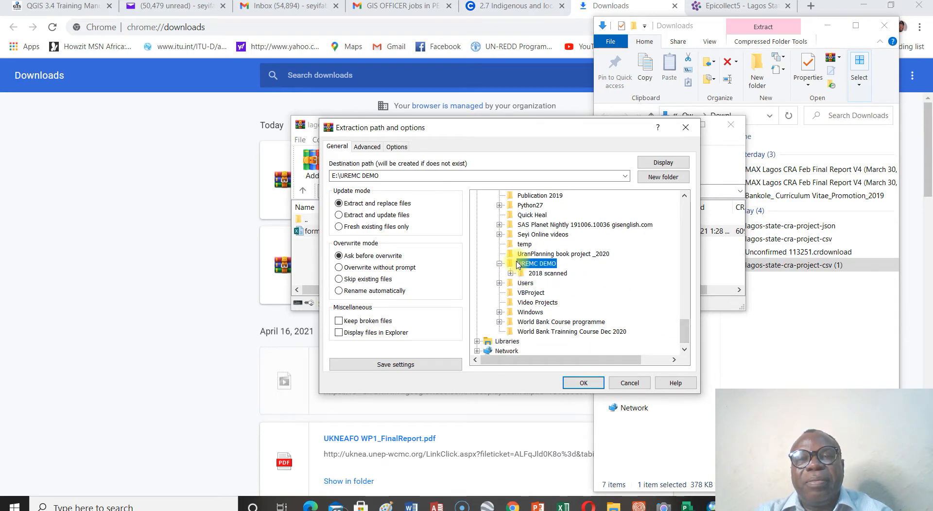
{"action": "left_click", "coordinate": [583, 383]}
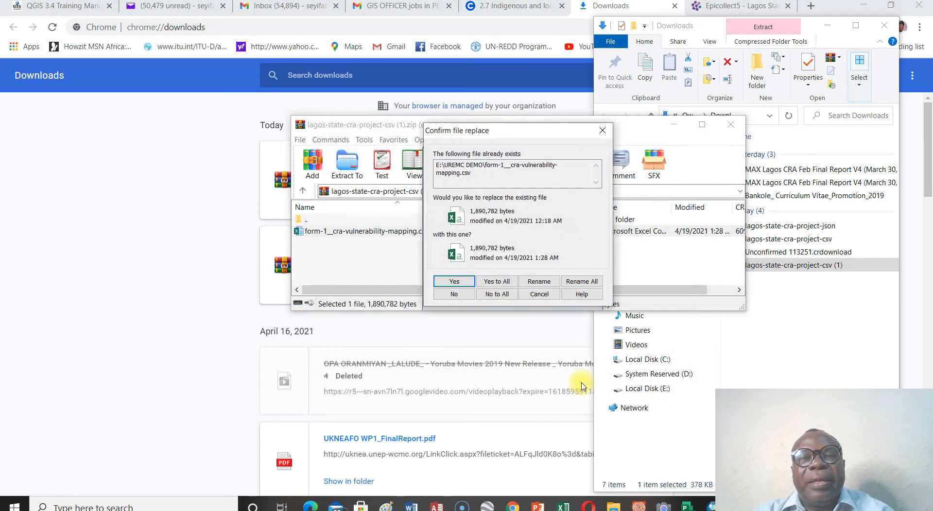
{"action": "left_click", "coordinate": [455, 282]}
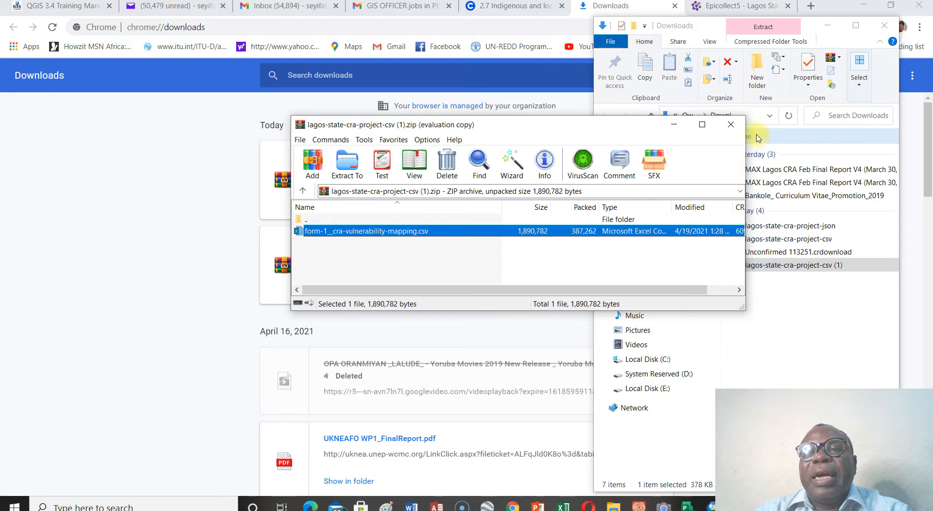
{"action": "left_click", "coordinate": [731, 125]}
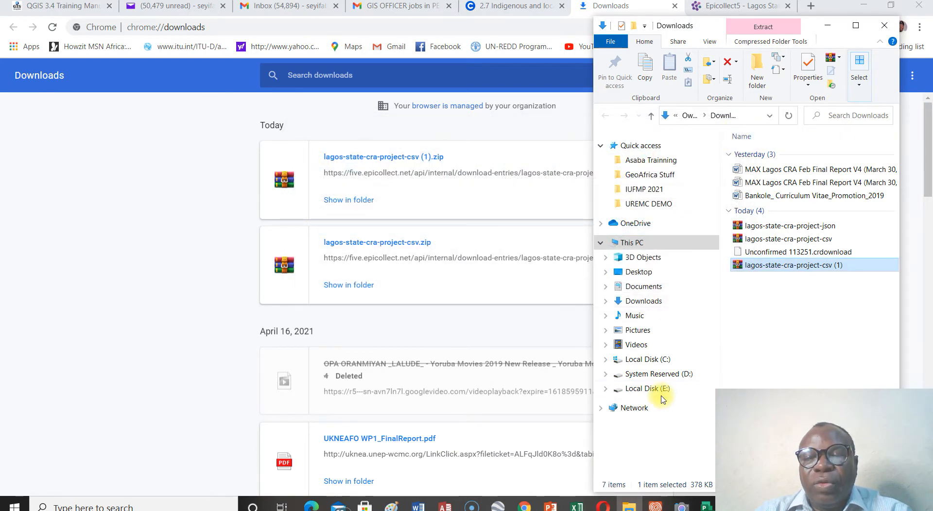
Start Excel and dismiss the Microsoft Office Activation Wizard
{"action": "left_click", "coordinate": [629, 505]}
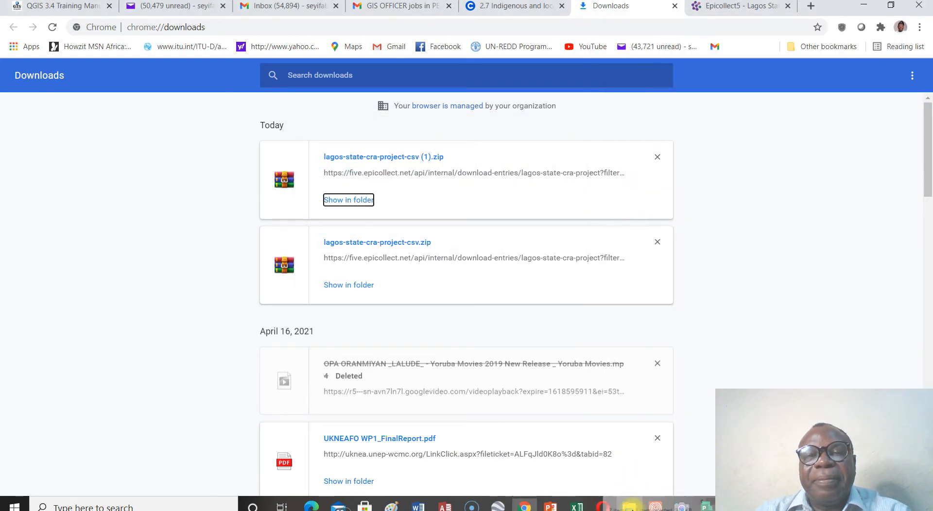
{"action": "left_click", "coordinate": [629, 505]}
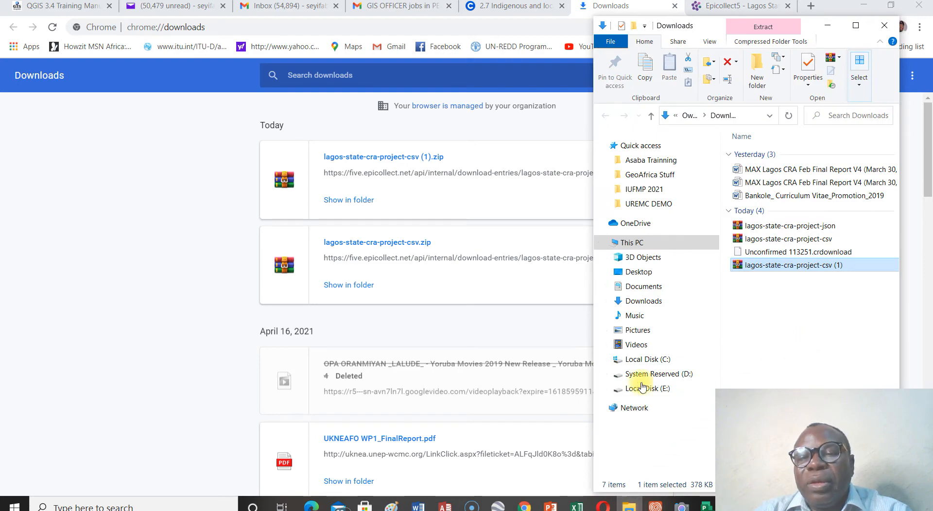
{"action": "left_click", "coordinate": [572, 508]}
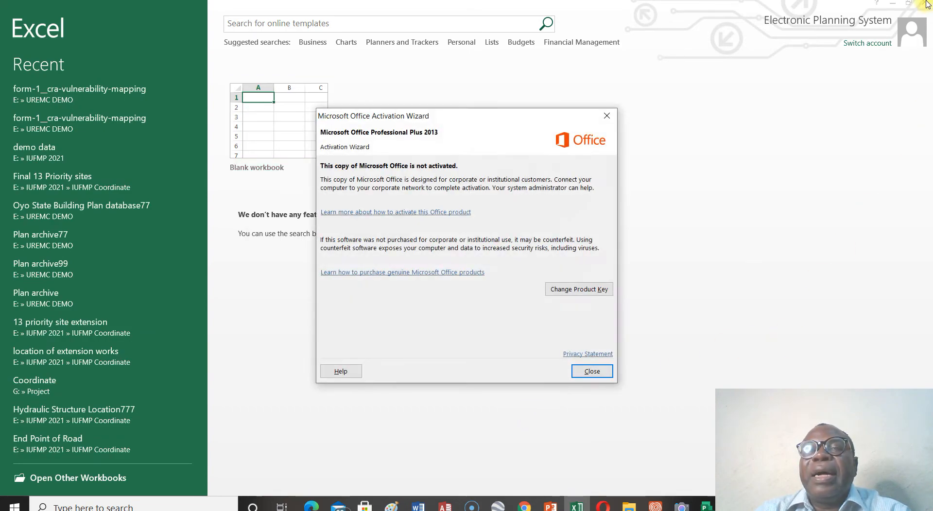
{"action": "left_click", "coordinate": [592, 371]}
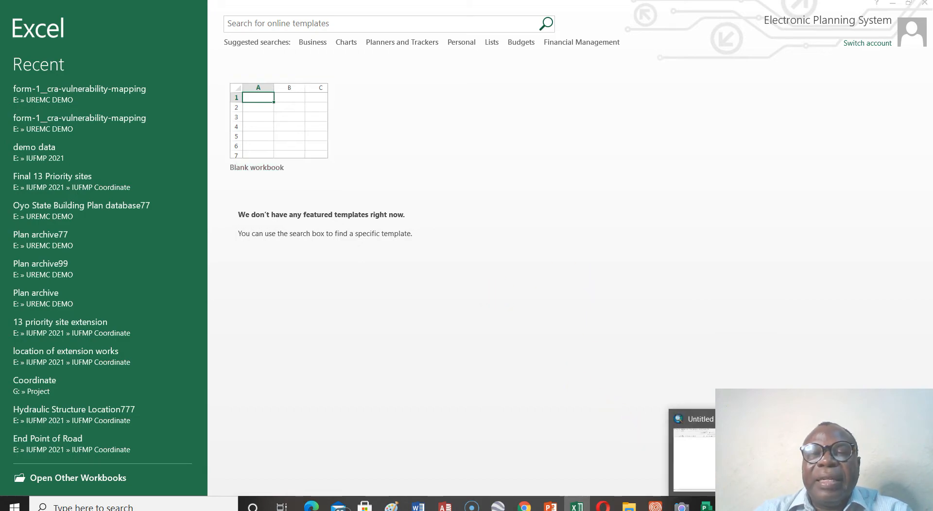
Switch to the untitled map document in ArcMap
{"action": "left_click", "coordinate": [733, 507]}
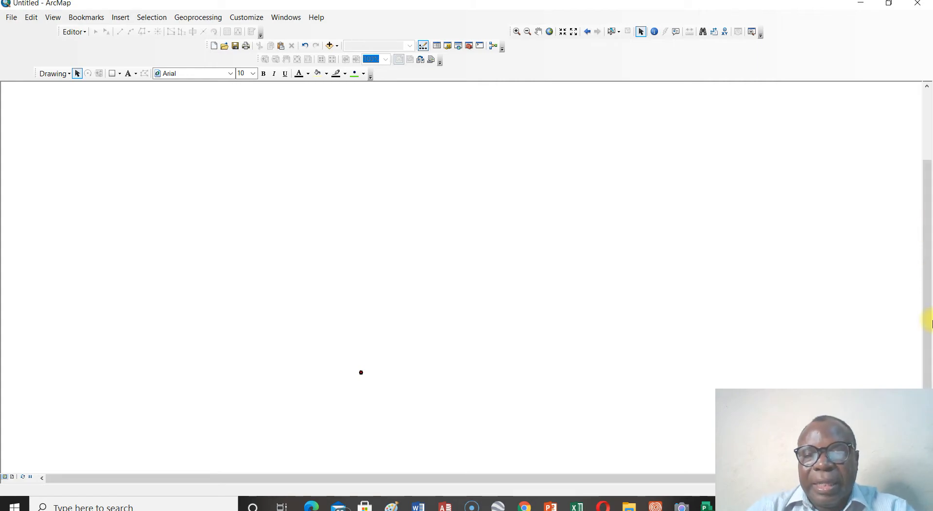
Open the recent form-1__cra-vulnerability-mapping file from E:\UREMC DEMO in Excel with Tab as the import delimiter, view its rows, and close Excel
{"action": "left_click", "coordinate": [576, 506]}
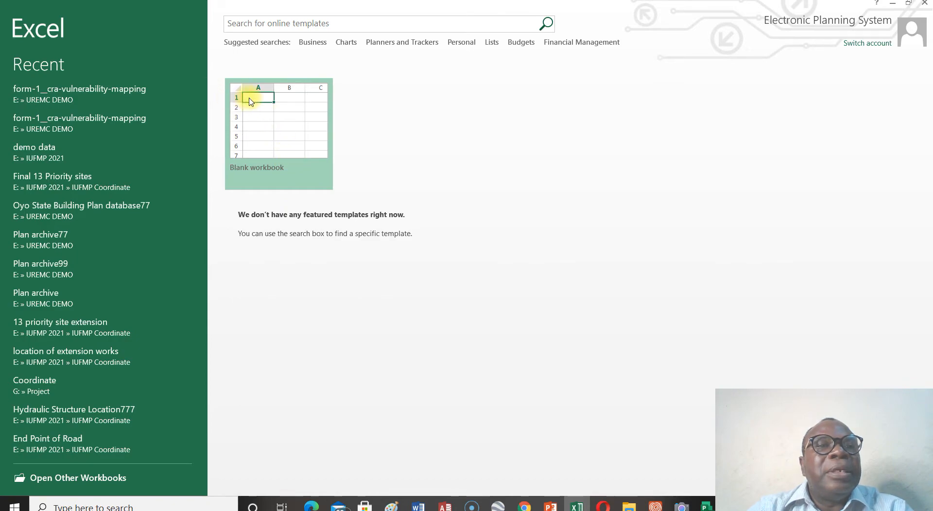
{"action": "left_click", "coordinate": [81, 97]}
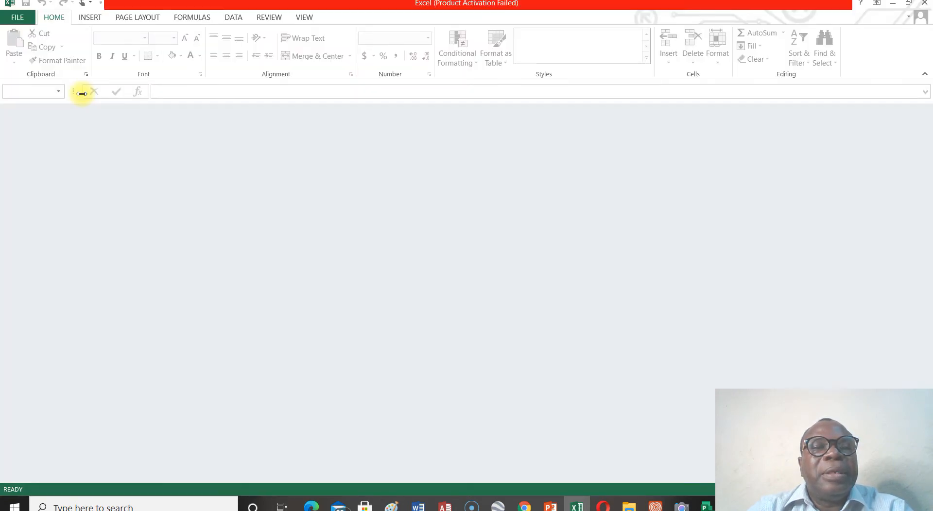
{"action": "left_click", "coordinate": [352, 357]}
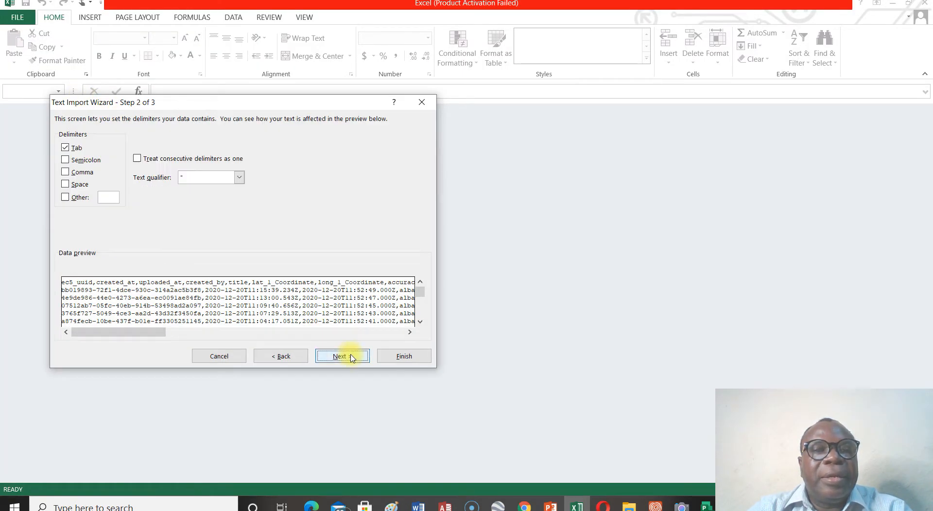
{"action": "left_click", "coordinate": [403, 356]}
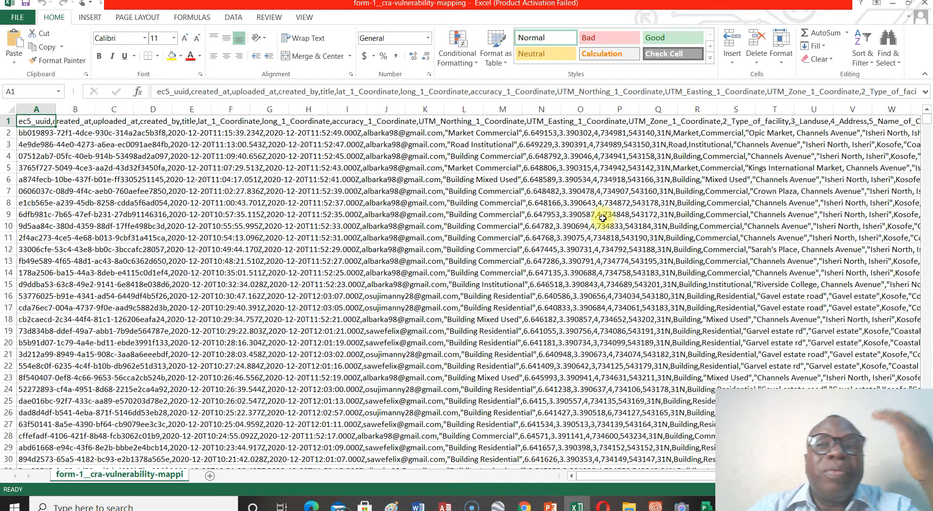
{"action": "left_click", "coordinate": [924, 4]}
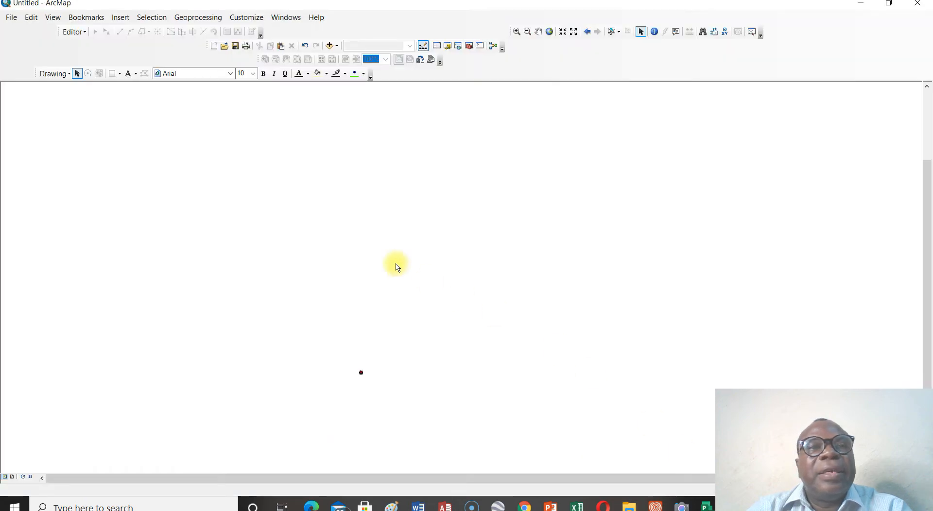
Start adding data to the ArcMap document and browse to the E:\ folder connection
{"action": "left_click", "coordinate": [11, 18]}
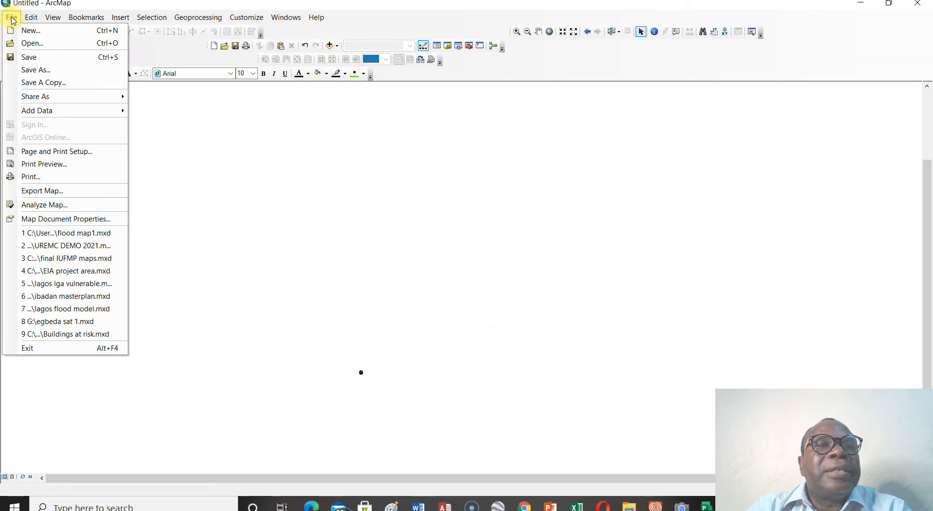
{"action": "left_click", "coordinate": [329, 46]}
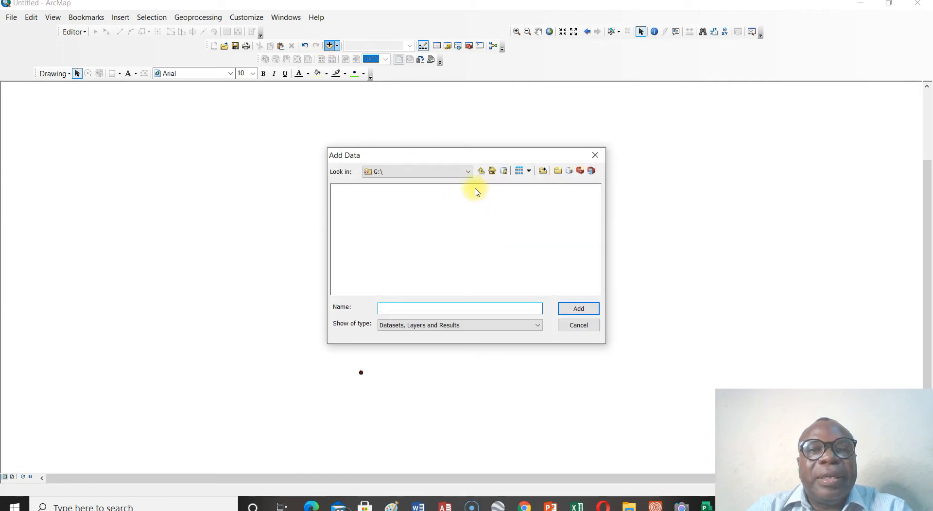
{"action": "left_click", "coordinate": [467, 171]}
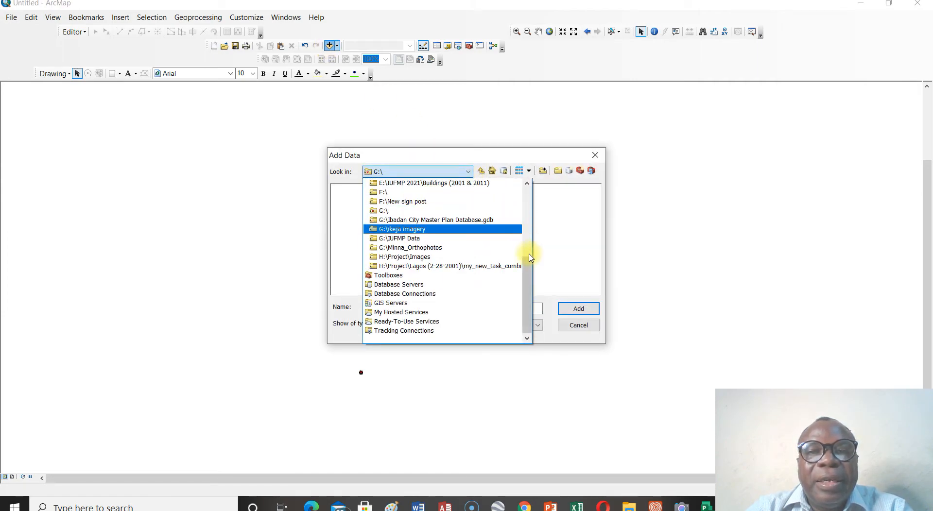
{"action": "left_click_drag", "start_coordinate": [529, 252], "coordinate": [529, 216]}
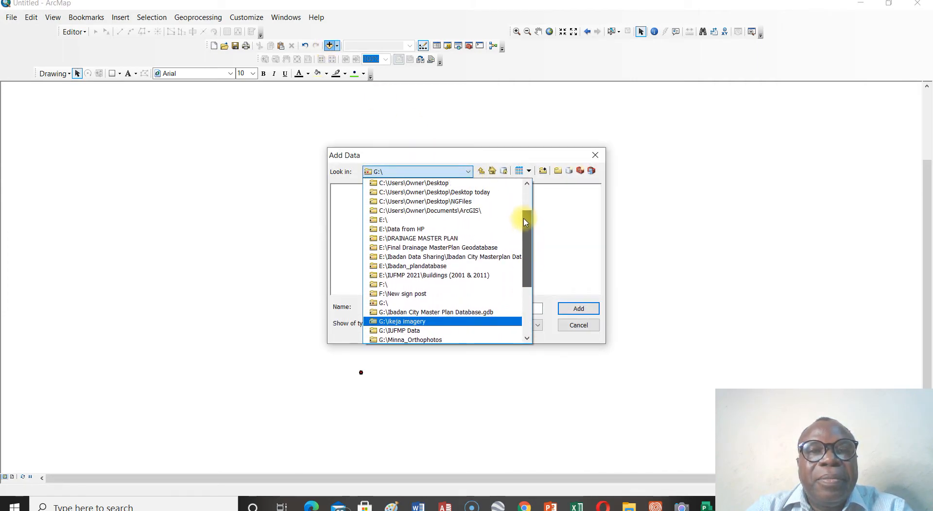
{"action": "left_click", "coordinate": [409, 221]}
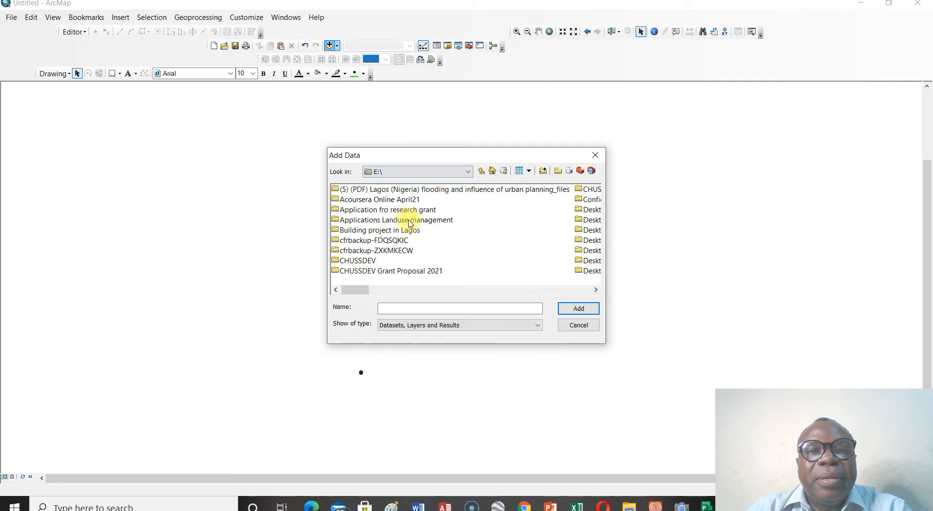
Add form-1__cra-vulnerability-mapping.csv from the UREMC DEMO folder to the map
{"action": "left_click", "coordinate": [593, 290]}
{"action": "left_click", "coordinate": [594, 290]}
{"action": "left_click", "coordinate": [594, 290]}
{"action": "left_click", "coordinate": [593, 290]}
{"action": "left_click", "coordinate": [593, 290]}
{"action": "left_click", "coordinate": [593, 290]}
{"action": "left_click", "coordinate": [593, 290]}
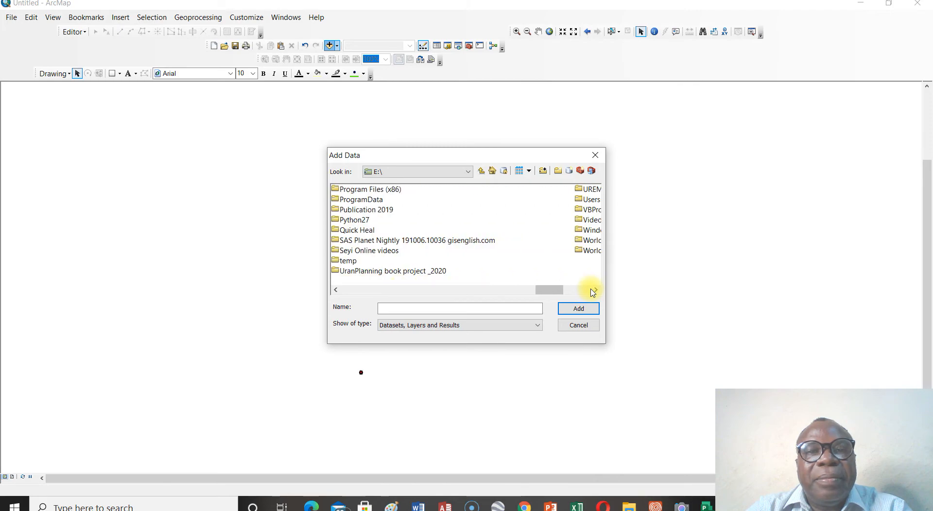
{"action": "left_click", "coordinate": [593, 290]}
{"action": "left_click", "coordinate": [379, 189]}
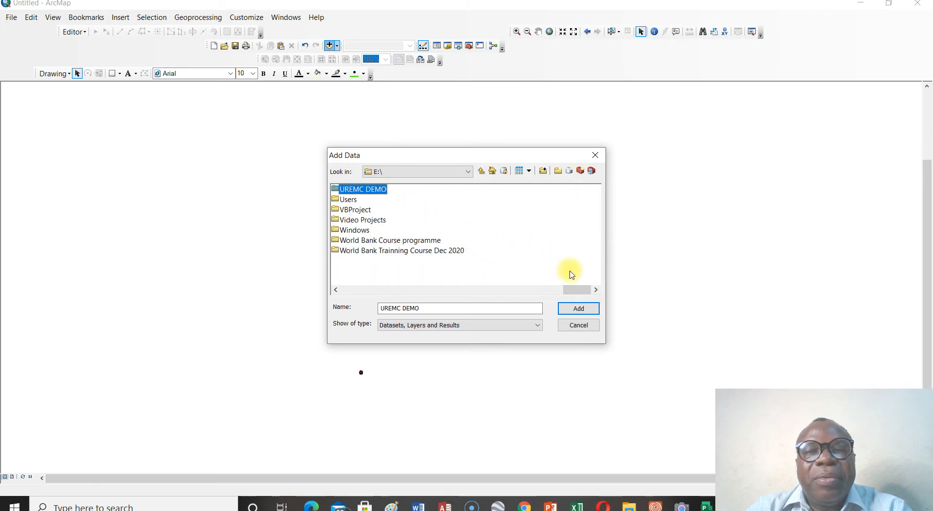
{"action": "left_click", "coordinate": [589, 307]}
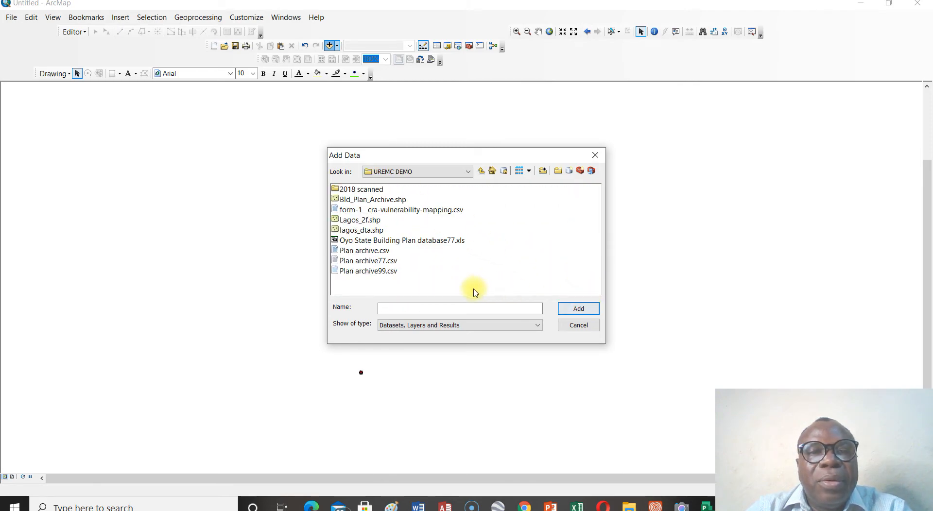
{"action": "left_click", "coordinate": [410, 211]}
{"action": "left_click", "coordinate": [583, 311]}
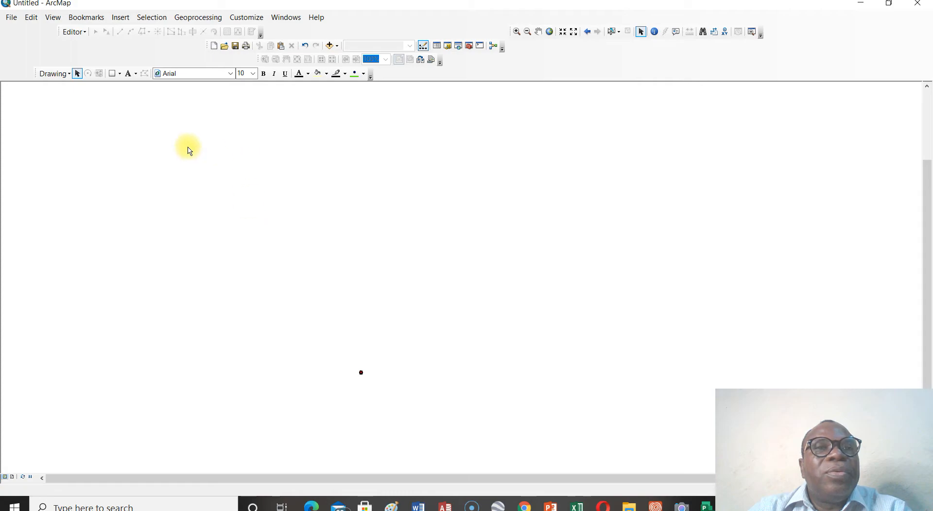
Show the Table Of Contents and open the form-1__cra-vulnerability-mapping.csv table
{"action": "left_click", "coordinate": [287, 18]}
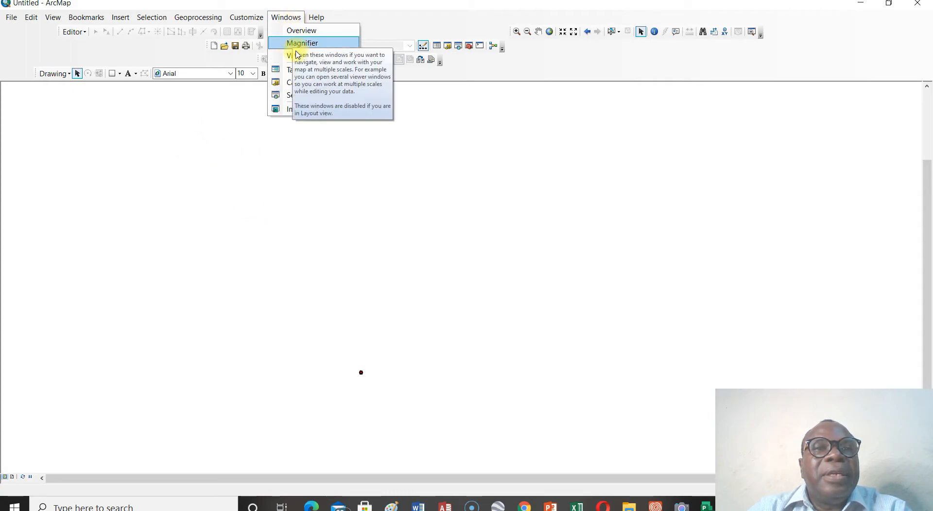
{"action": "left_click", "coordinate": [311, 69]}
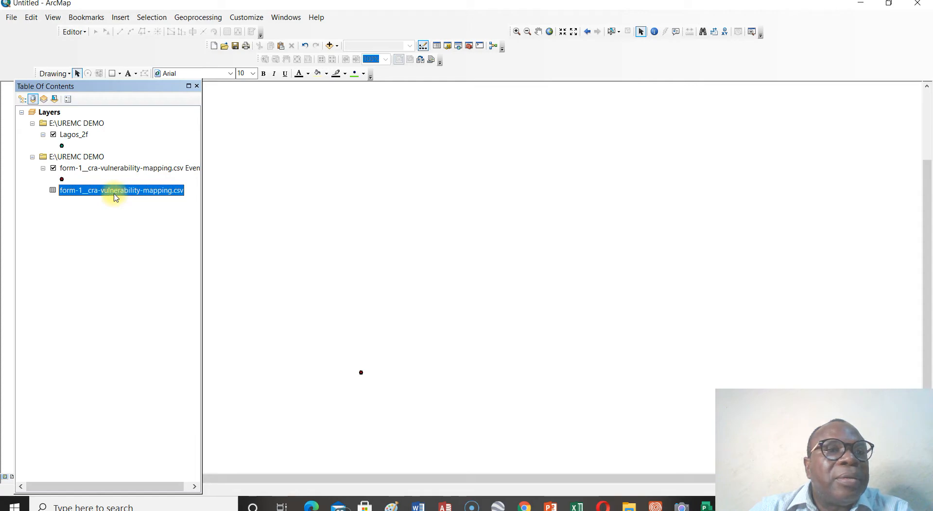
{"action": "right_click", "coordinate": [116, 197]}
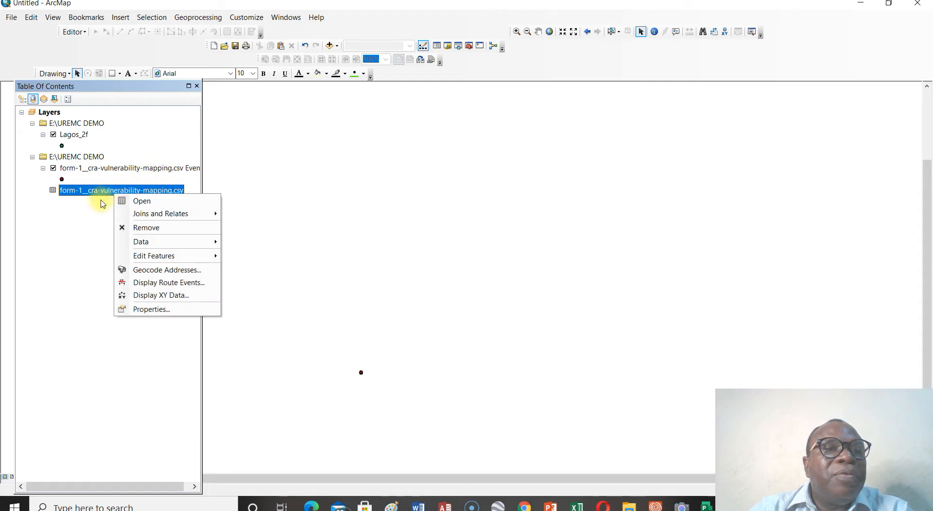
{"action": "left_click", "coordinate": [130, 200]}
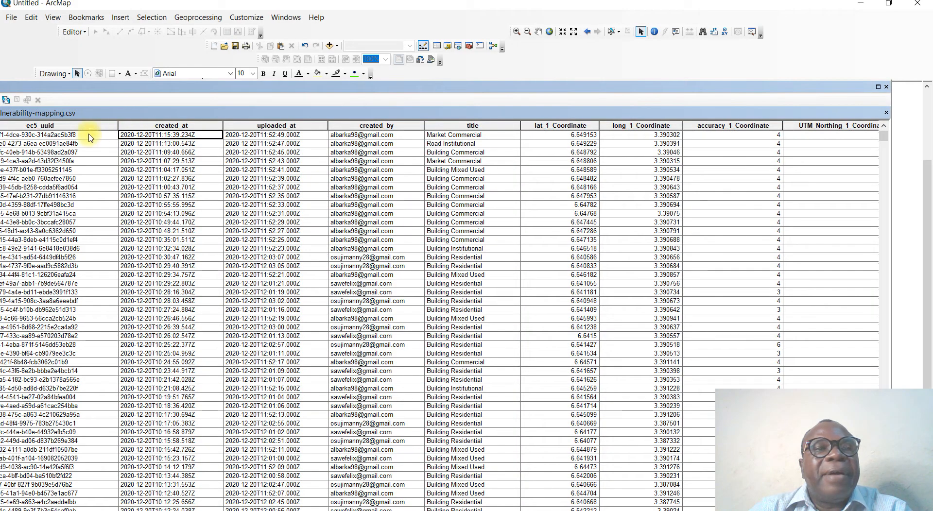
Examine the ec5_uuid, created_by, lat_1_Coordinate and long_1_Coordinate columns of the table, and close it
{"action": "left_click", "coordinate": [33, 124]}
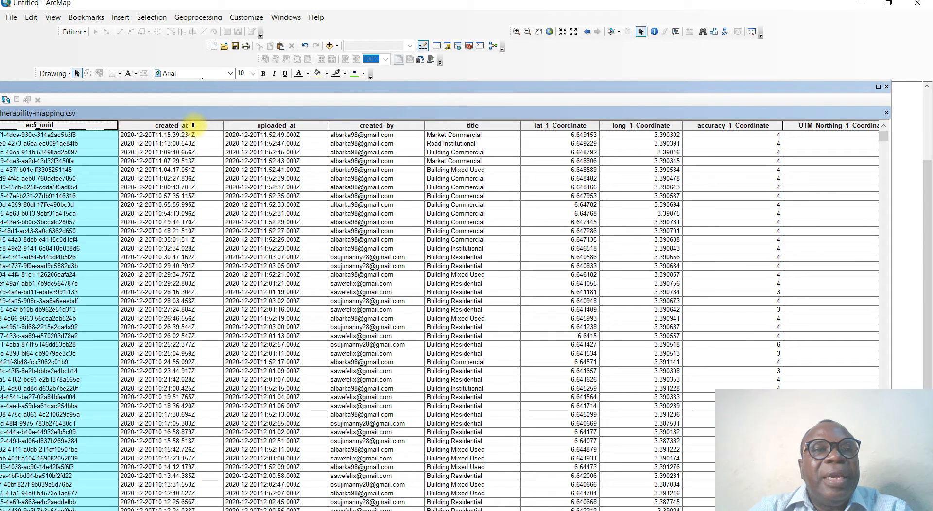
{"action": "left_click", "coordinate": [374, 125]}
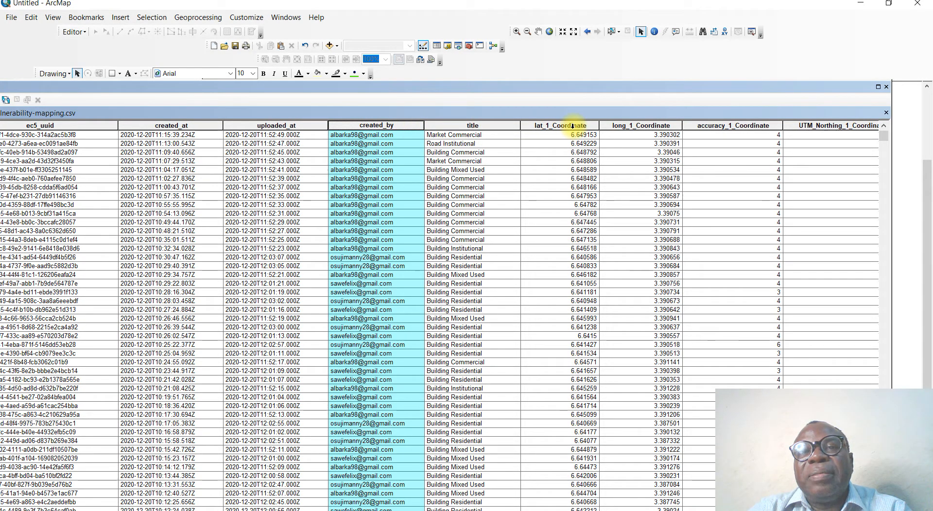
{"action": "left_click", "coordinate": [572, 126]}
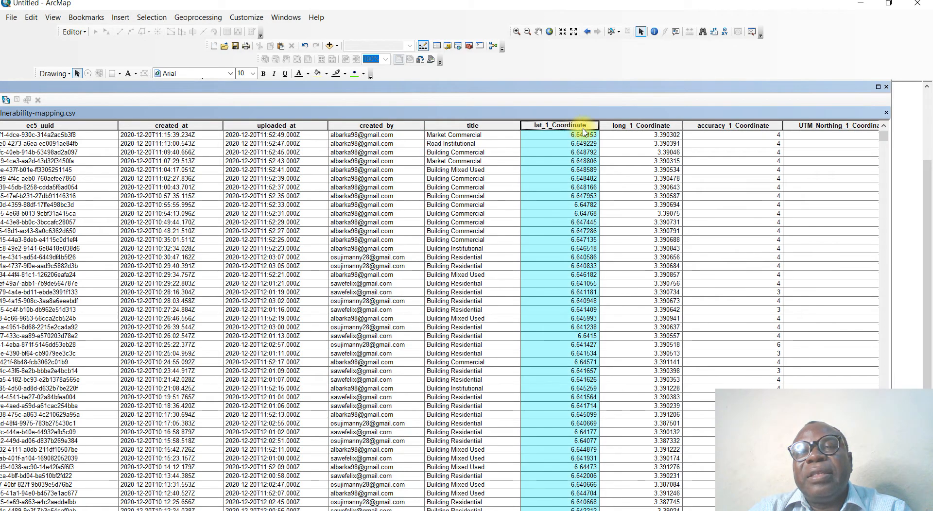
{"action": "left_click", "coordinate": [652, 125]}
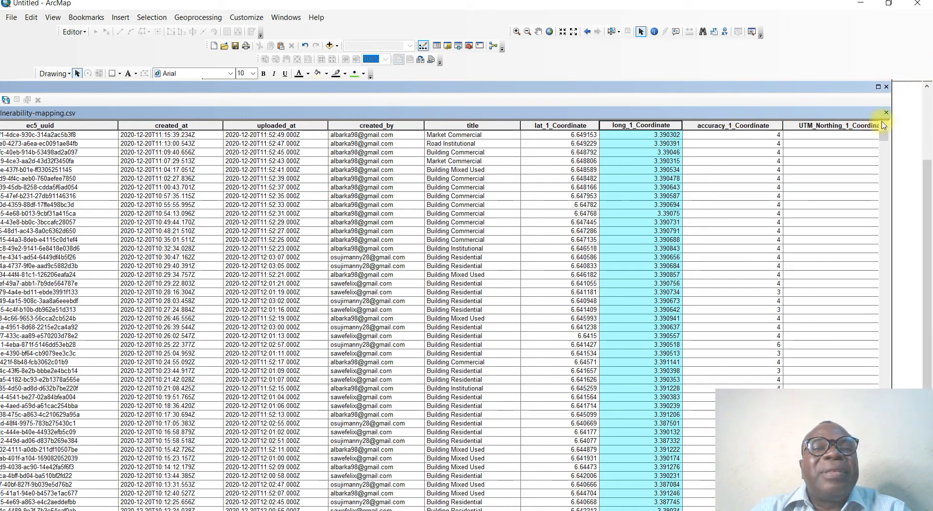
{"action": "left_click", "coordinate": [887, 88]}
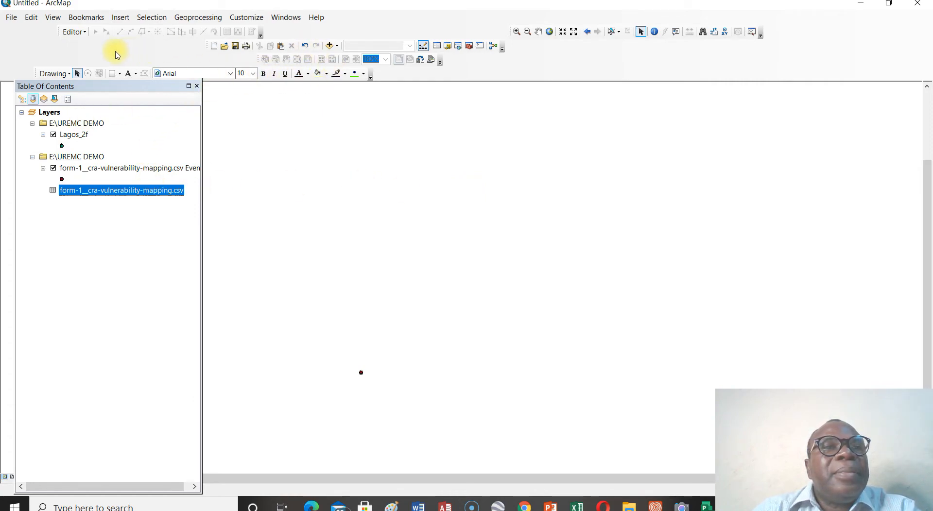
Add the form-1__cra-vulnerability-mapping.csv table as XY data, with long_1_Coordinate as X field, lat_1_Coordinate as Y field and no Z field
{"action": "left_click", "coordinate": [10, 17]}
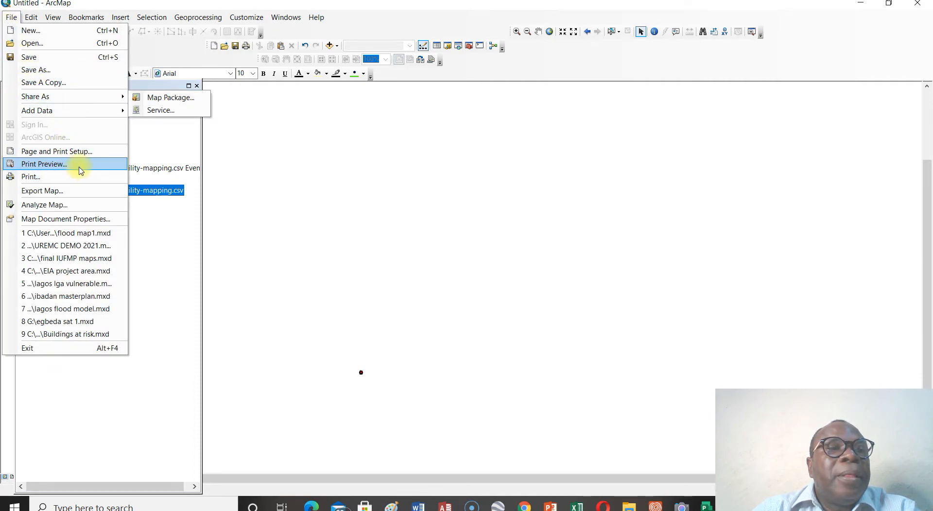
{"action": "mouse_move", "coordinate": [82, 110]}
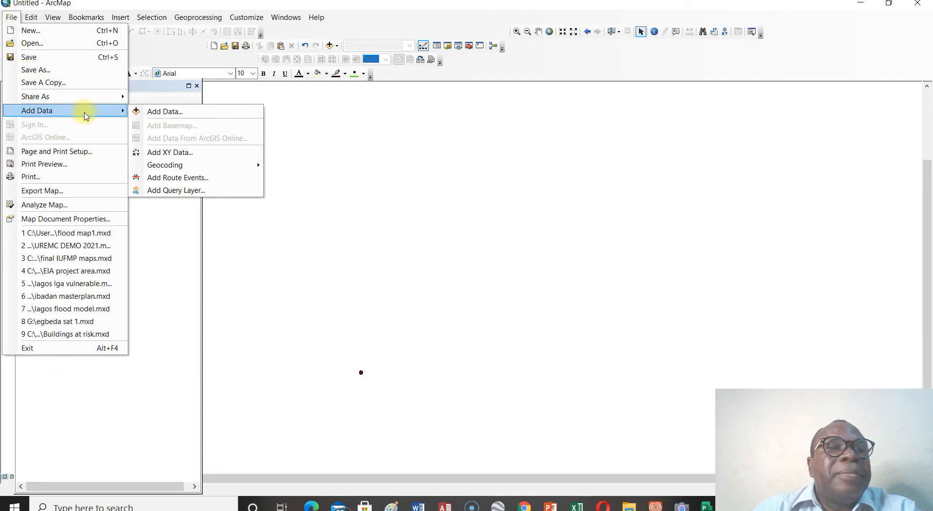
{"action": "left_click", "coordinate": [170, 153]}
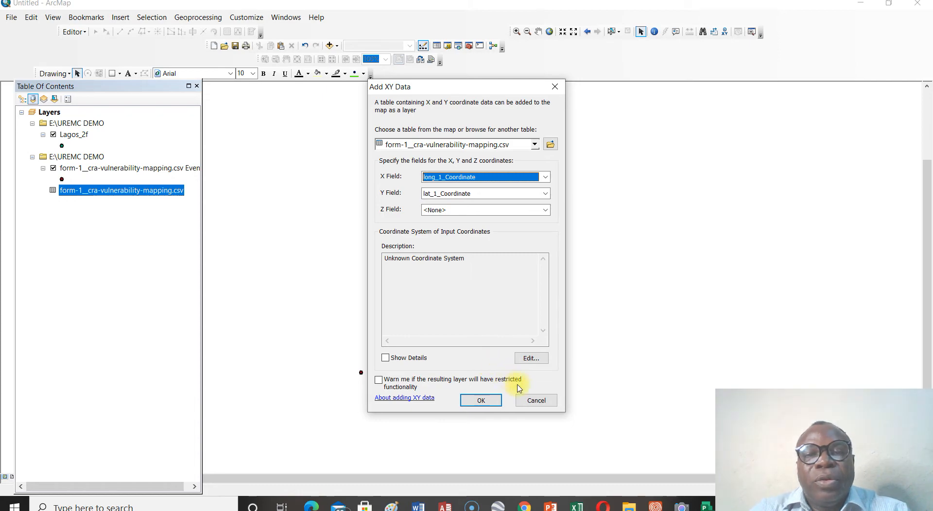
{"action": "left_click", "coordinate": [480, 401]}
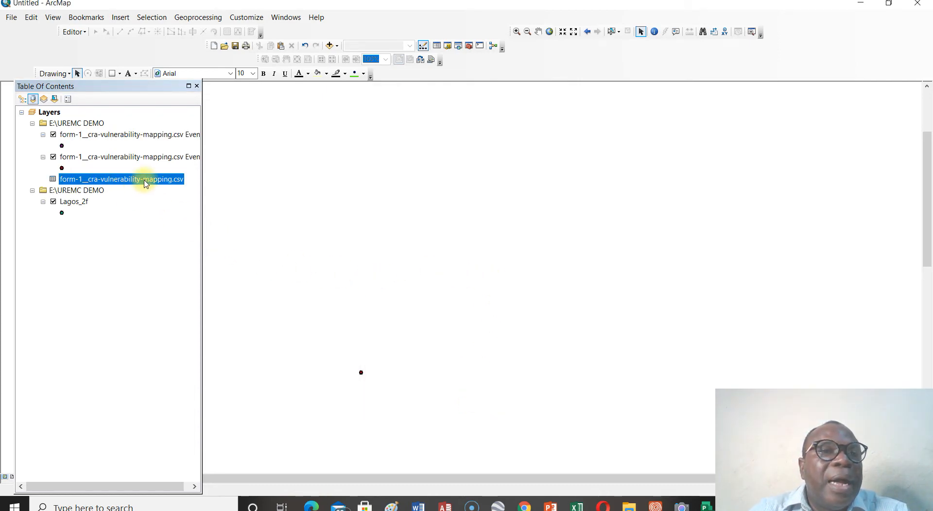
Zoom to the uppermost form-1__cra-vulnerability-mapping.csv Events layer, and view the map at full extent
{"action": "left_click", "coordinate": [165, 139]}
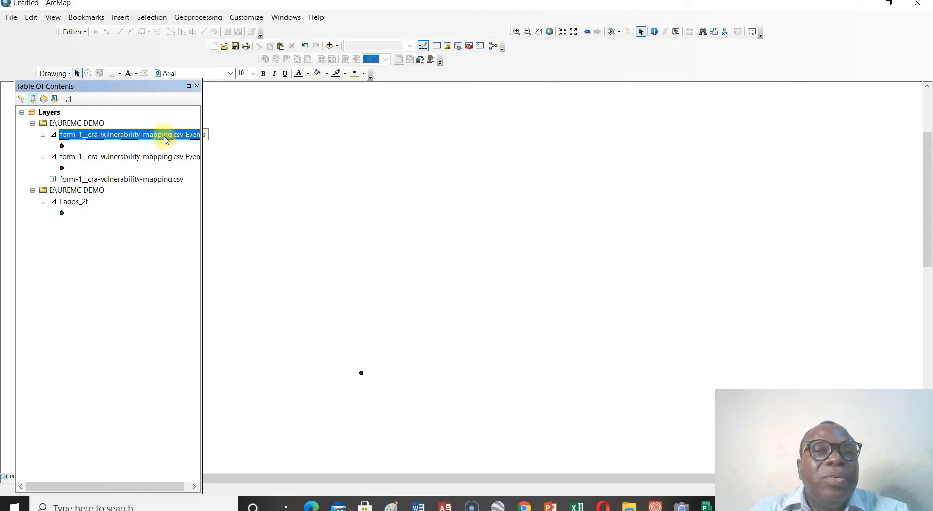
{"action": "right_click", "coordinate": [165, 140]}
{"action": "left_click", "coordinate": [199, 196]}
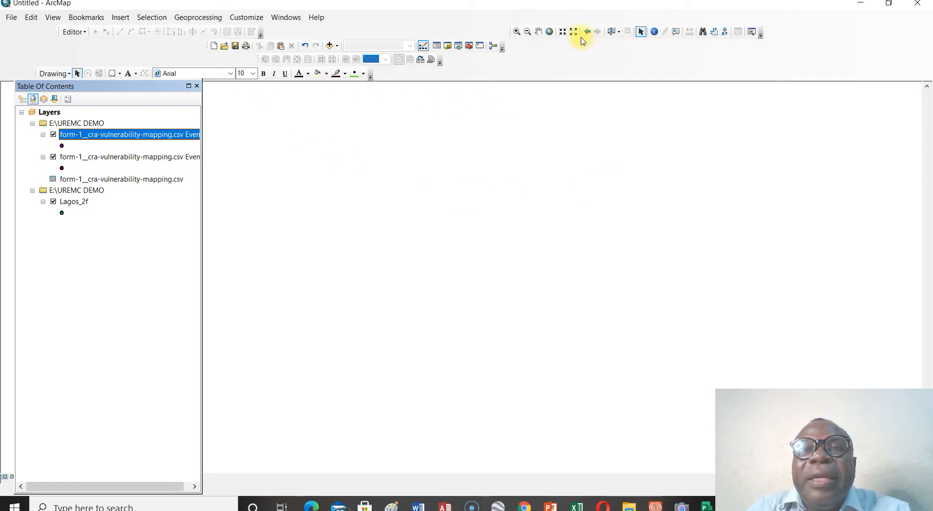
{"action": "left_click", "coordinate": [550, 33]}
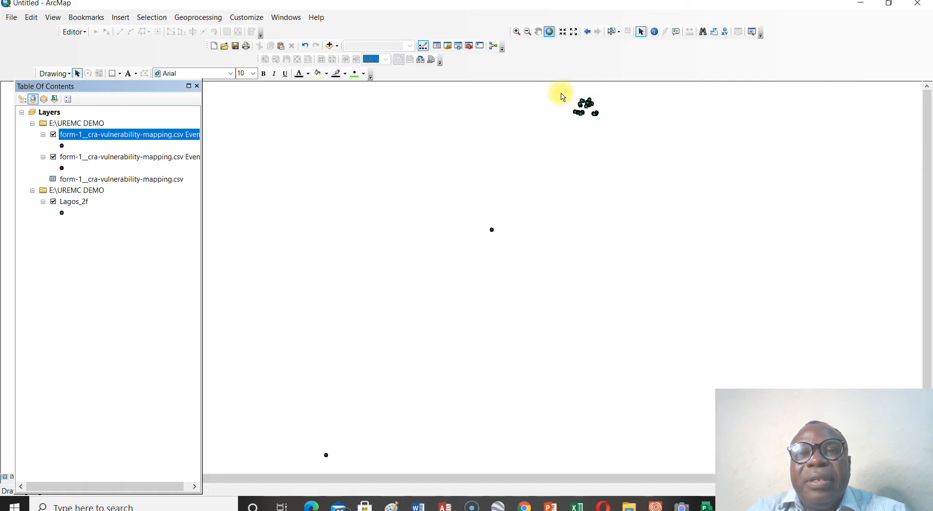
Export all features of the uppermost form-1__cra-vulnerability-mapping.csv Events layer to the shapefile "lagos data" in UREMC DEMO, and add it to the map
{"action": "right_click", "coordinate": [167, 138]}
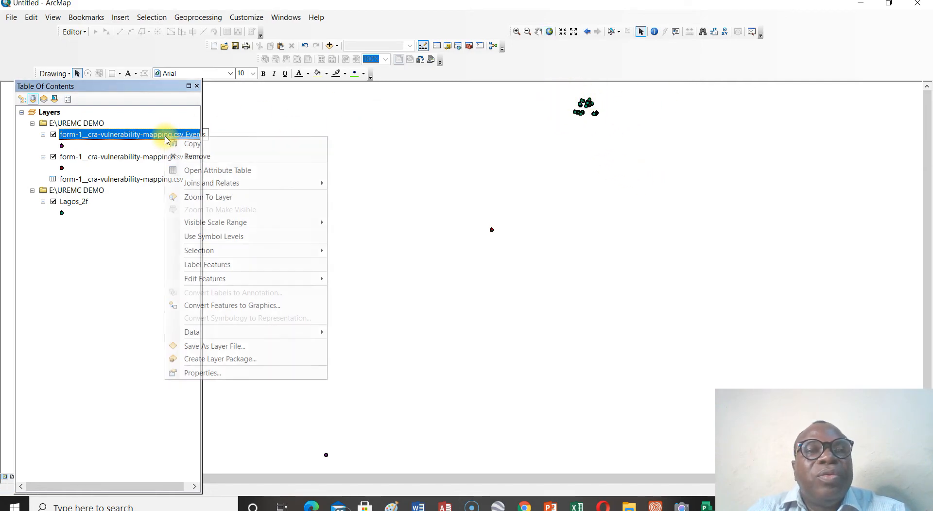
{"action": "mouse_move", "coordinate": [240, 333]}
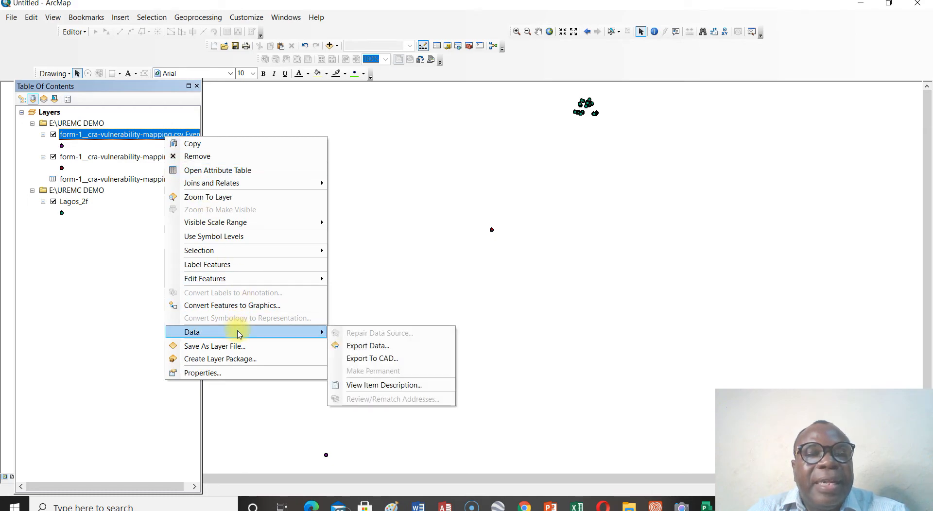
{"action": "left_click", "coordinate": [374, 346]}
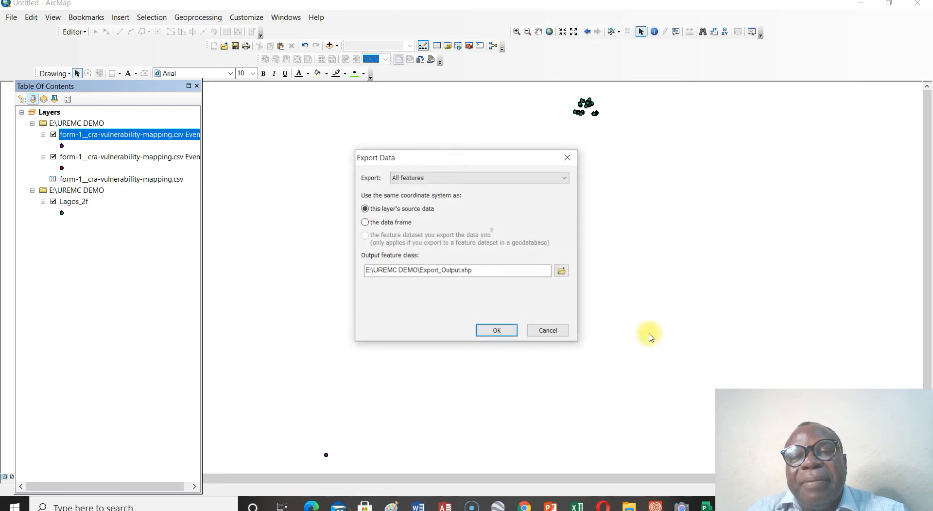
{"action": "left_click", "coordinate": [563, 271]}
{"action": "left_click_drag", "start_coordinate": [469, 313], "coordinate": [383, 308]}
{"action": "type", "text": "lagos data"}
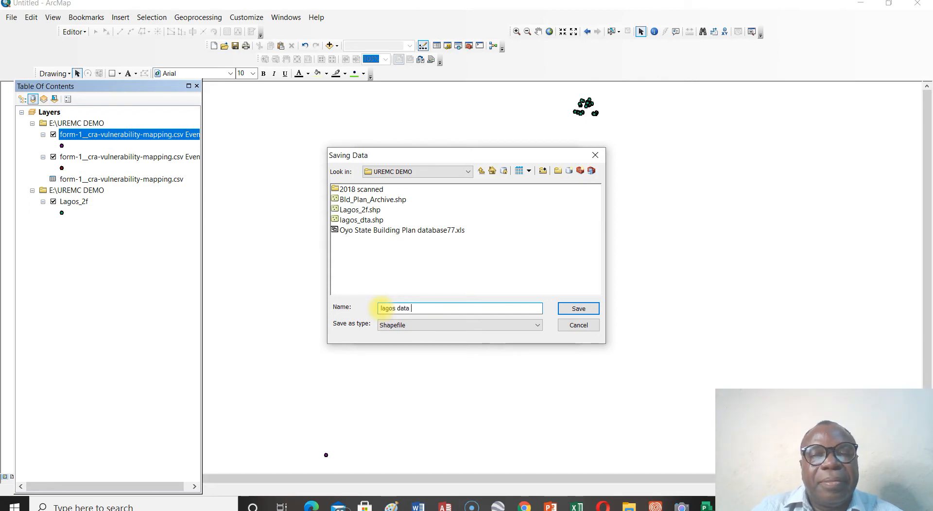
{"action": "left_click", "coordinate": [578, 309]}
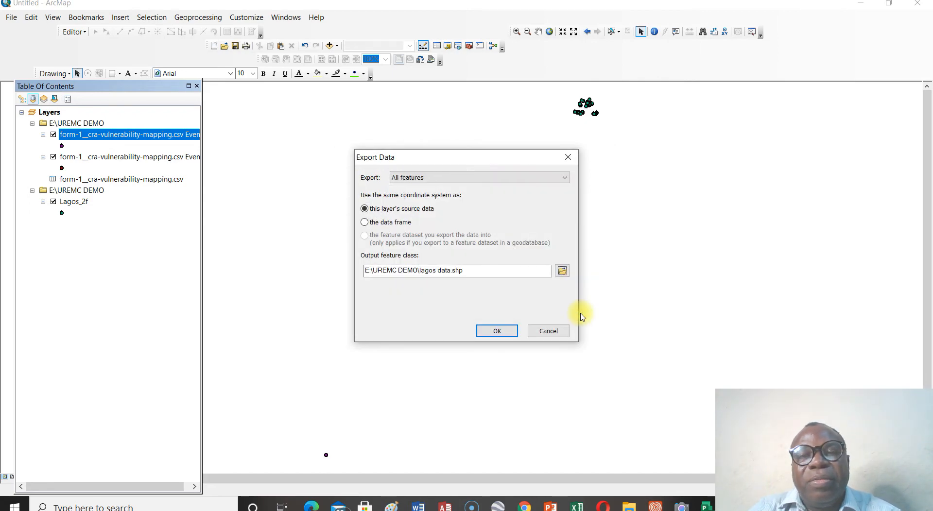
{"action": "left_click", "coordinate": [514, 333]}
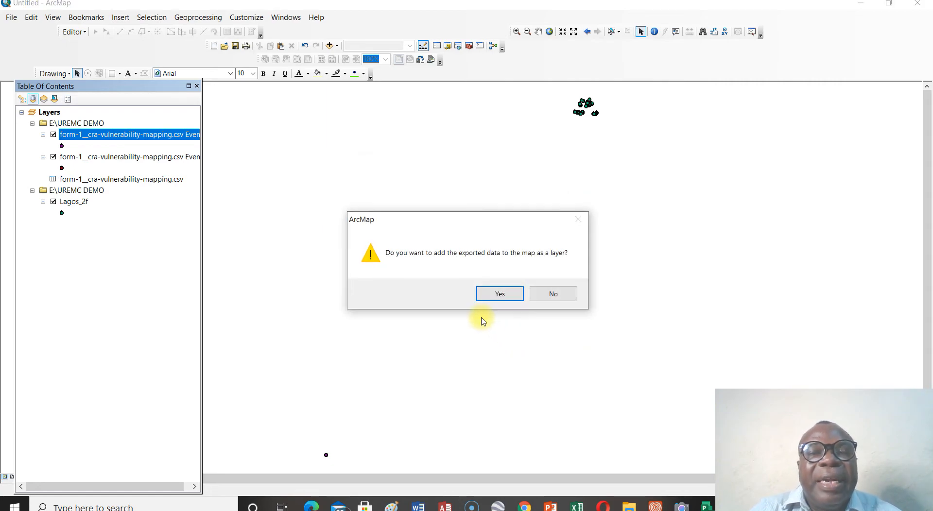
{"action": "left_click", "coordinate": [500, 293]}
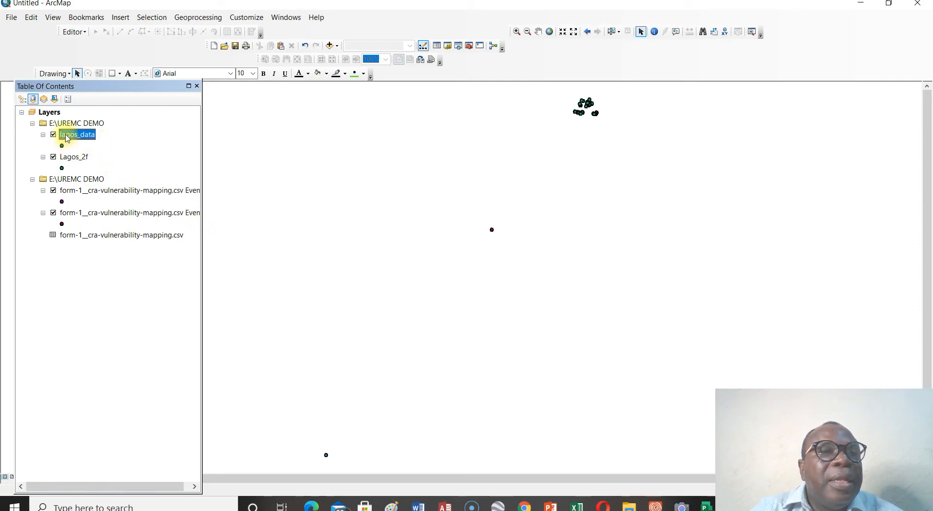
Turn off every layer except lagos_data
{"action": "right_click", "coordinate": [47, 117]}
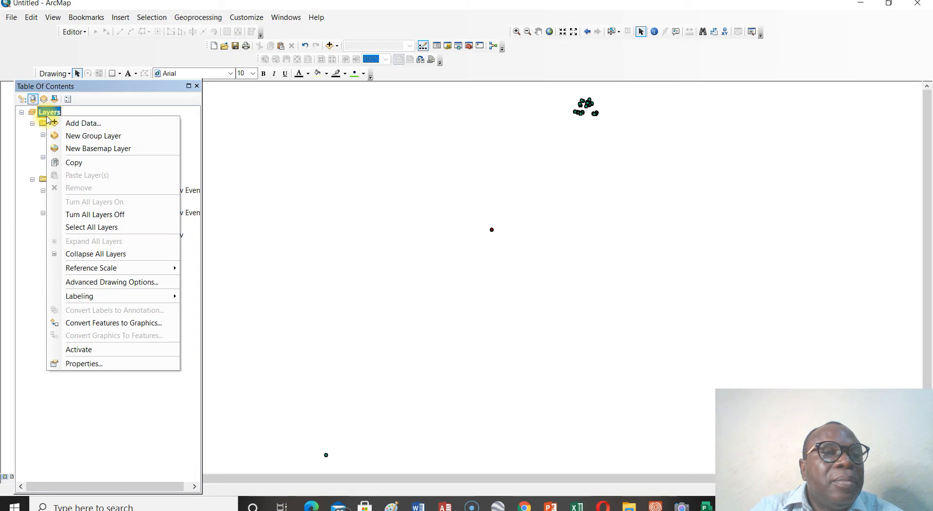
{"action": "left_click", "coordinate": [96, 214]}
{"action": "left_click", "coordinate": [53, 134]}
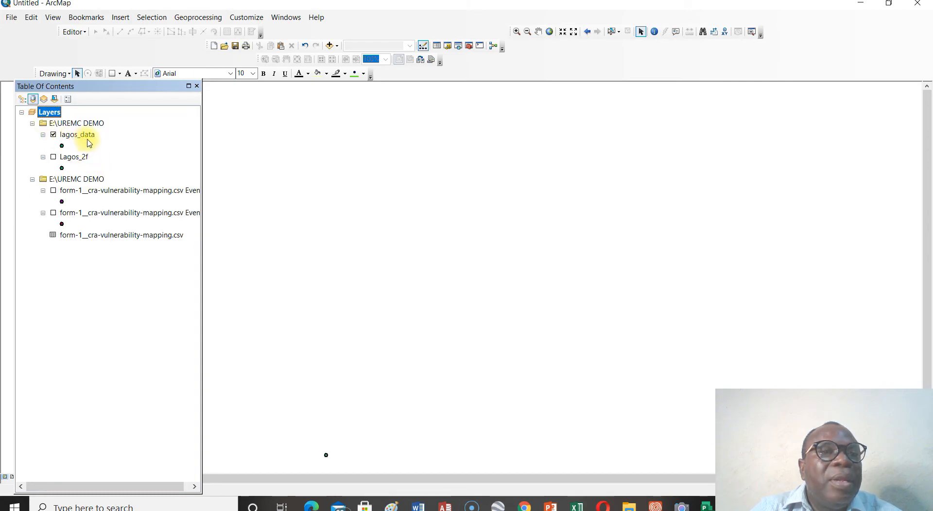
{"action": "right_click", "coordinate": [90, 138]}
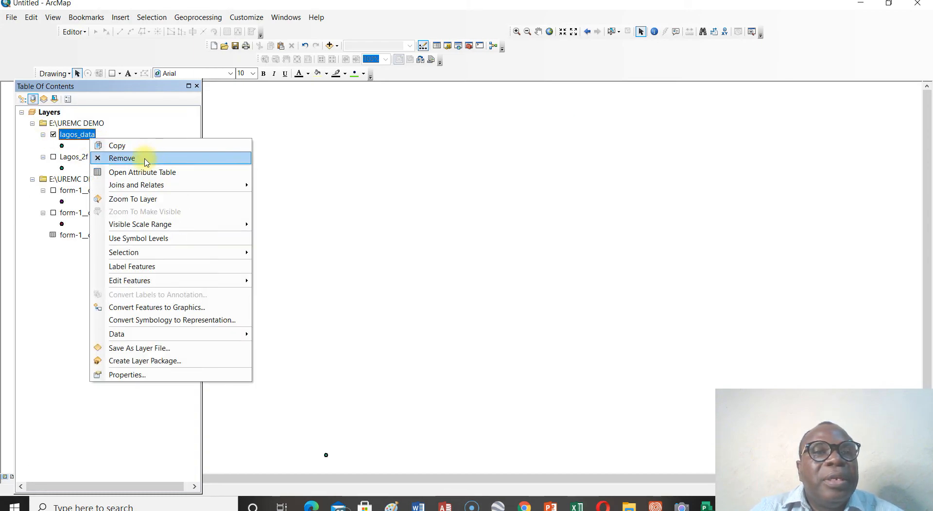
{"action": "left_click", "coordinate": [471, 14]}
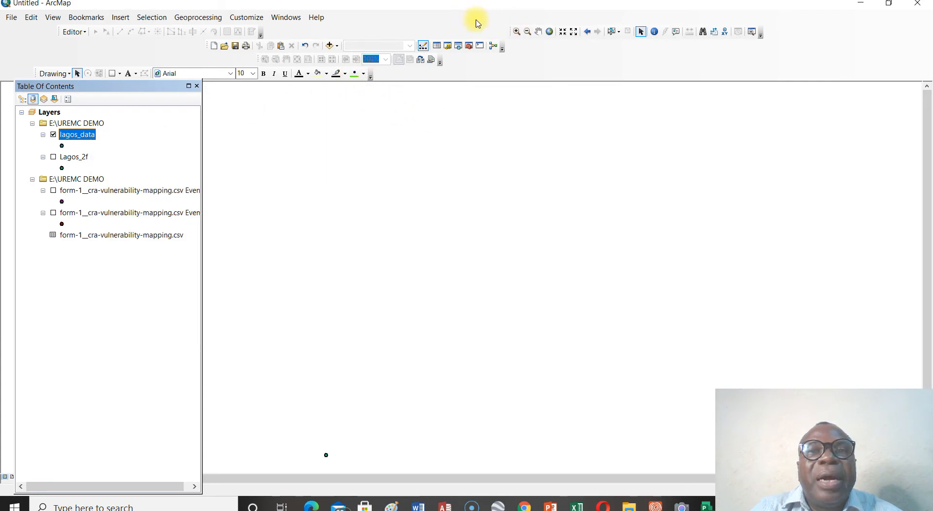
Start editing the lagos_data layer and delete the isolated stray point in the southwest of the map
{"action": "left_click", "coordinate": [527, 31]}
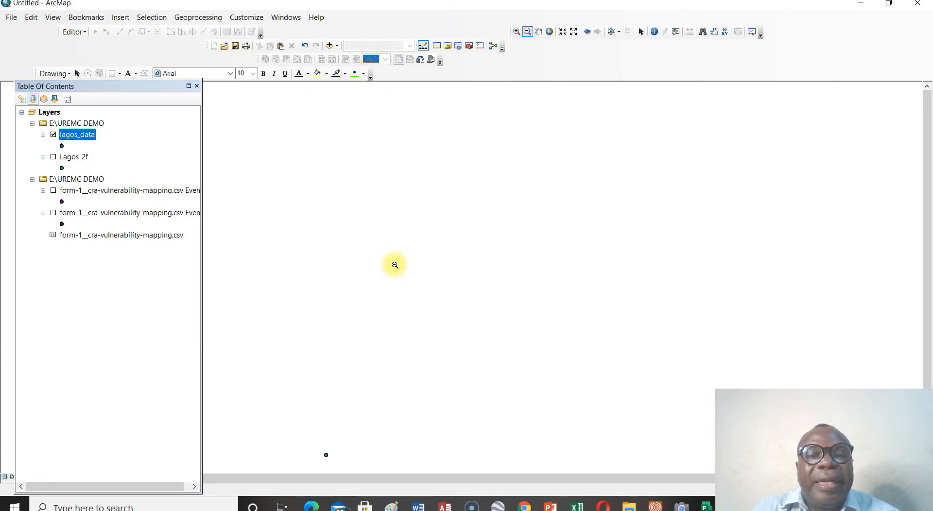
{"action": "left_click", "coordinate": [381, 482]}
{"action": "left_click", "coordinate": [488, 278]}
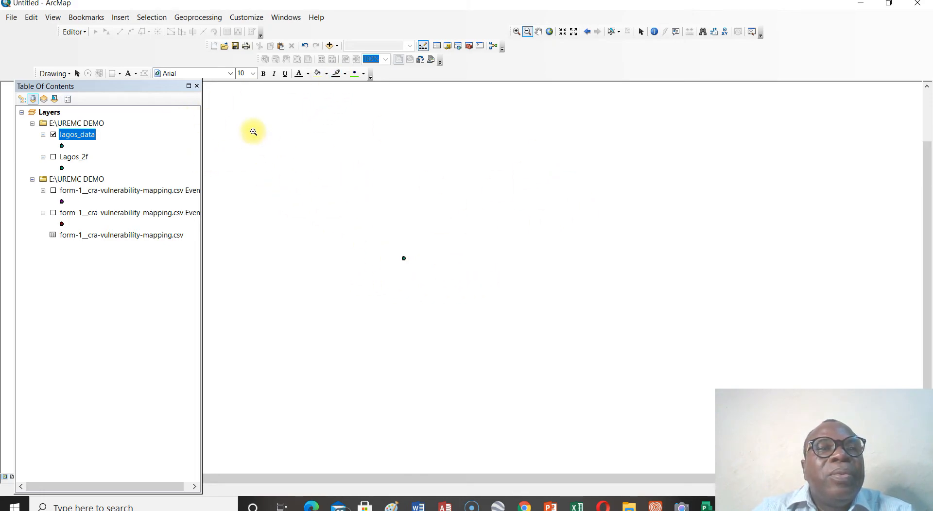
{"action": "left_click", "coordinate": [83, 33]}
{"action": "left_click", "coordinate": [84, 45]}
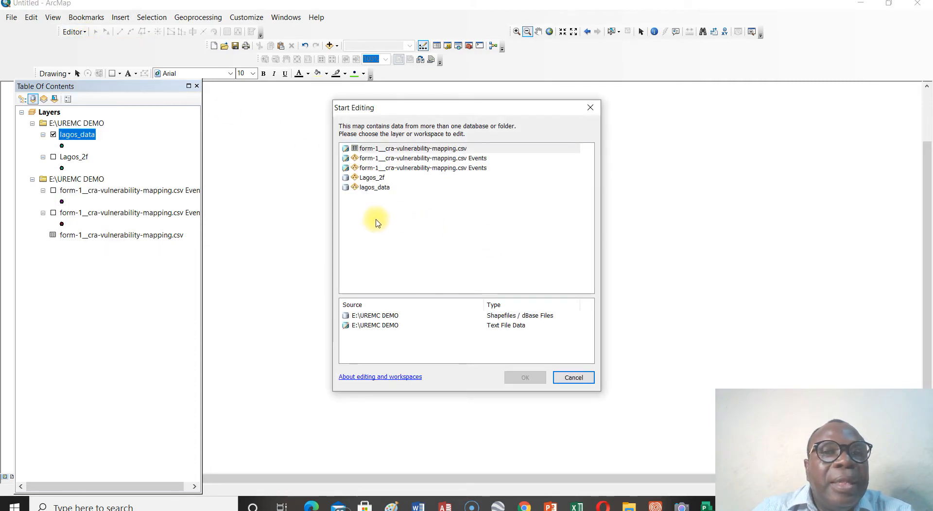
{"action": "left_click", "coordinate": [384, 188]}
{"action": "left_click", "coordinate": [527, 378]}
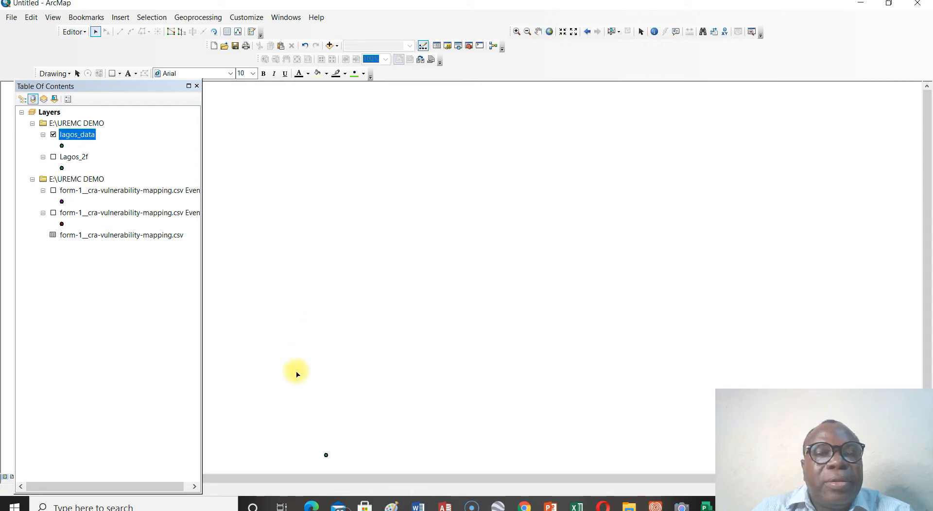
{"action": "left_click_drag", "start_coordinate": [309, 442], "coordinate": [357, 468]}
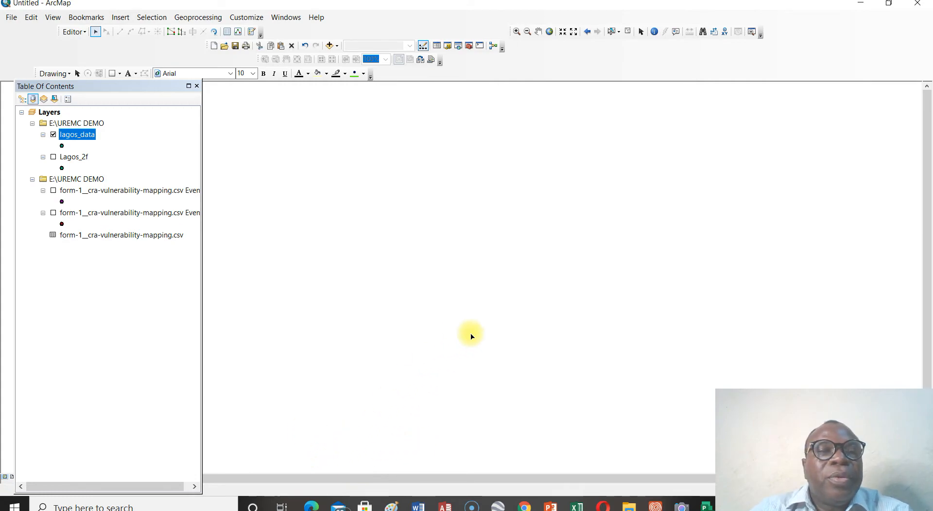
Zoom to the lagos_data layer, view the map at full extent, and zoom to lagos_data once more
{"action": "right_click", "coordinate": [79, 135]}
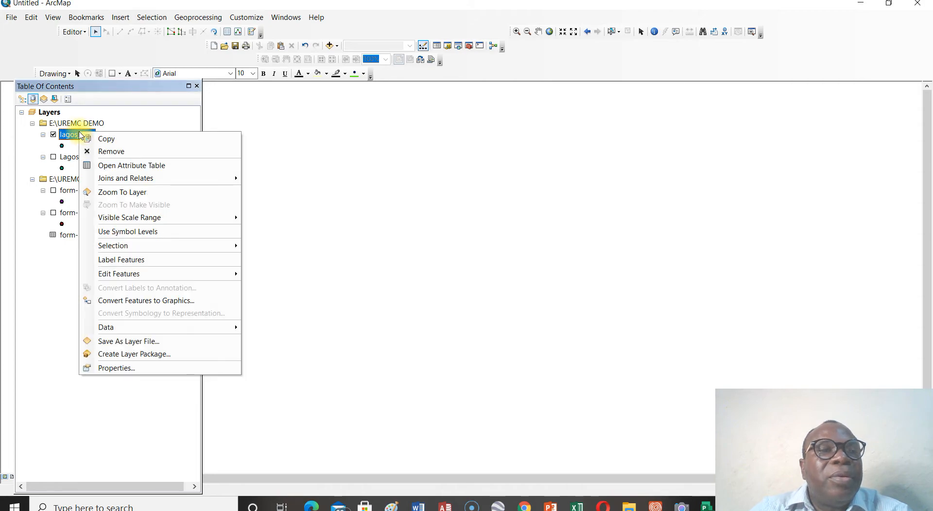
{"action": "left_click", "coordinate": [123, 193]}
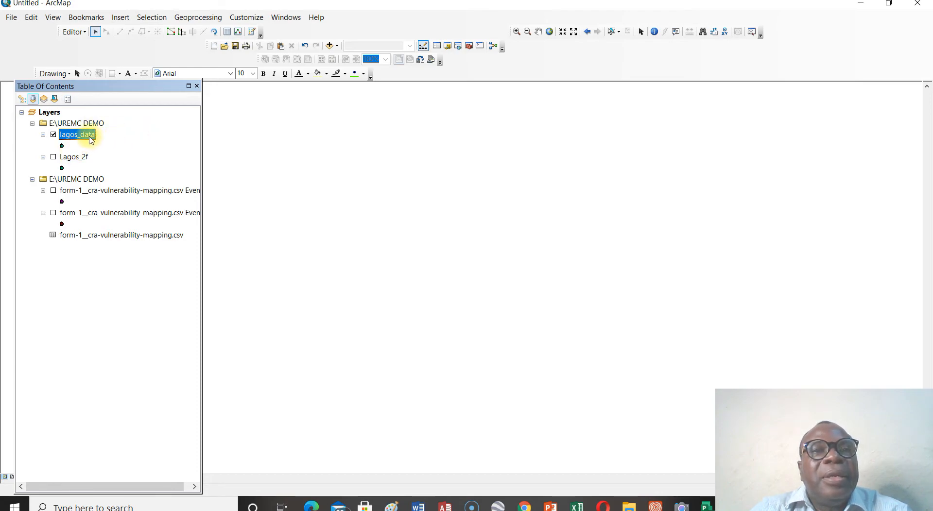
{"action": "left_click", "coordinate": [547, 34]}
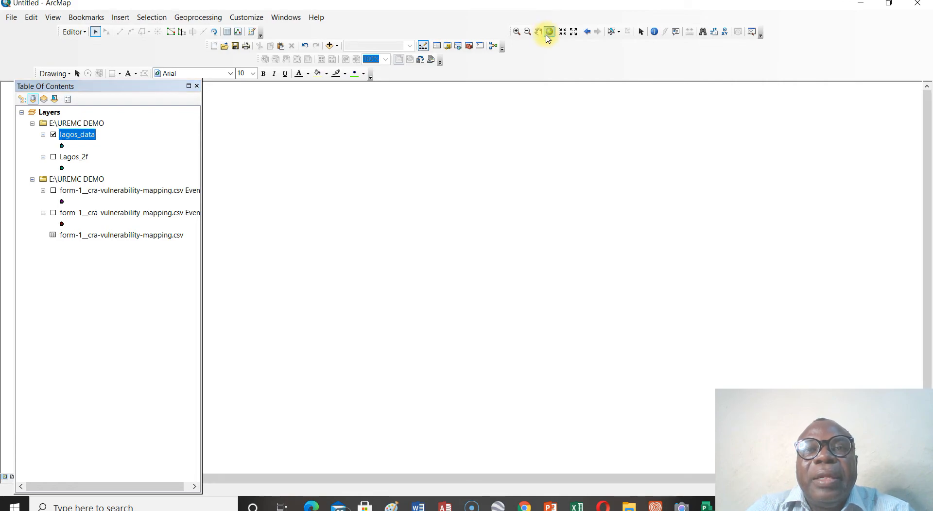
{"action": "right_click", "coordinate": [89, 136]}
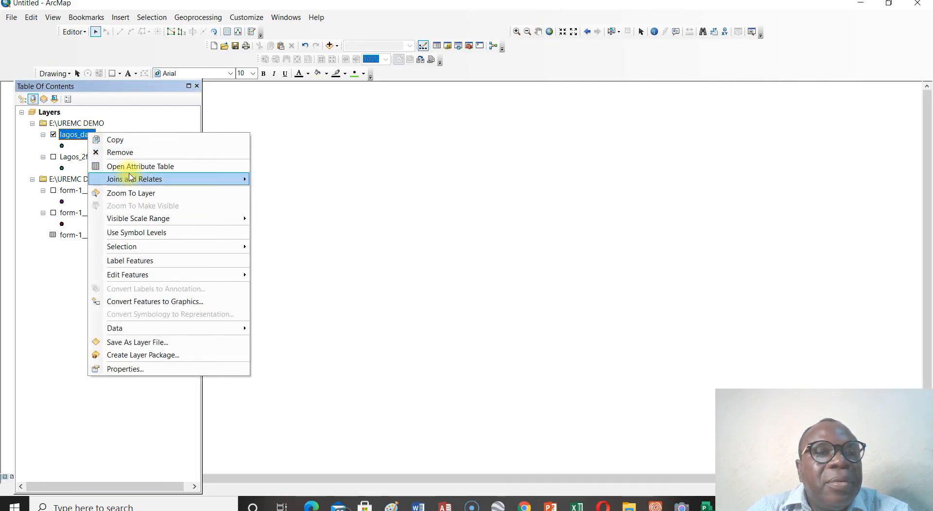
{"action": "left_click", "coordinate": [132, 192]}
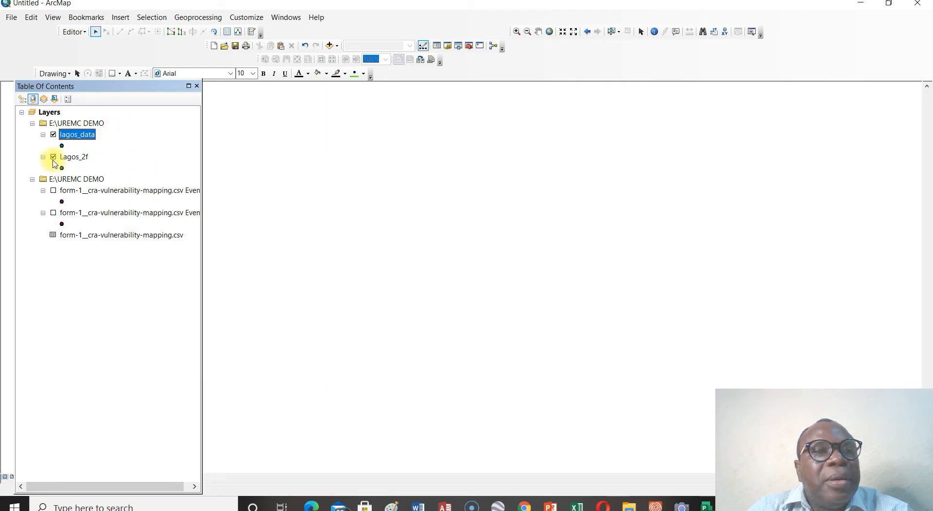
Show the Lagos_2f layer together with lagos_data and zoom to the extent of Lagos_2f
{"action": "left_click", "coordinate": [70, 157]}
{"action": "right_click", "coordinate": [70, 157]}
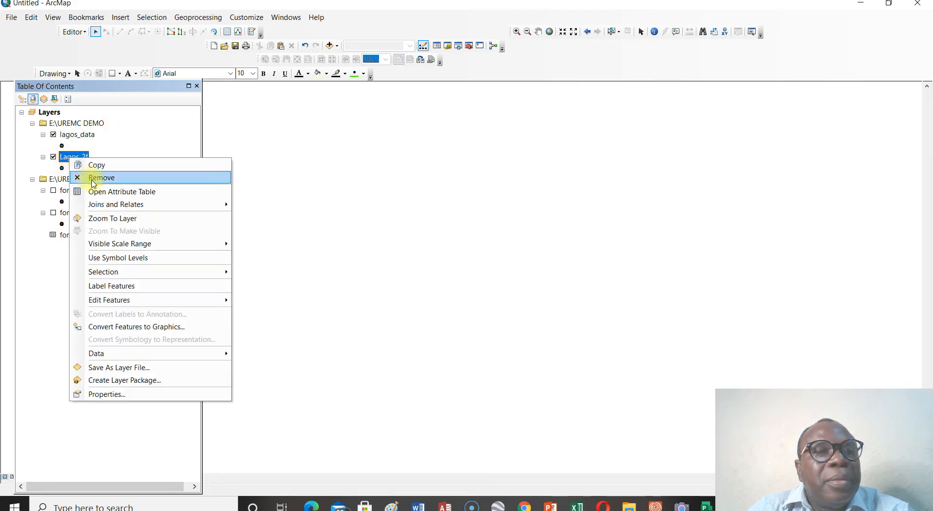
{"action": "left_click", "coordinate": [113, 218]}
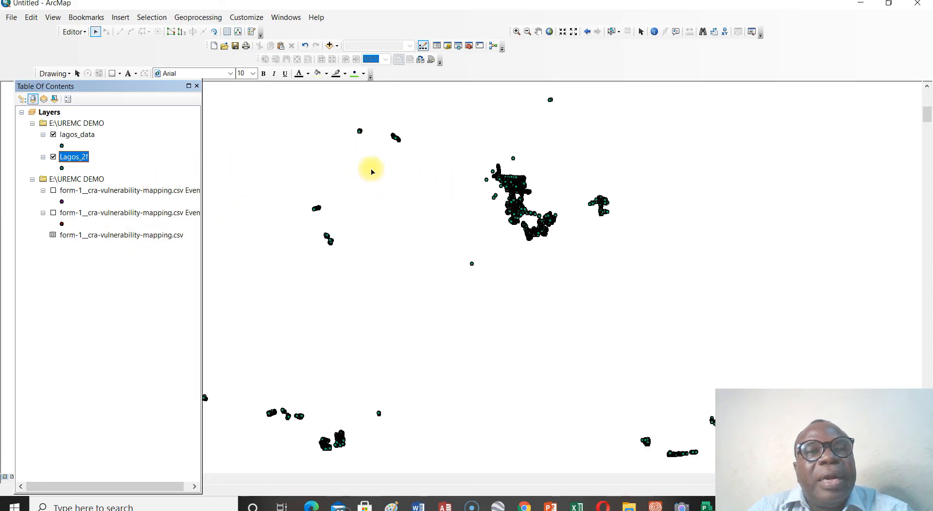
{"action": "left_click", "coordinate": [54, 138]}
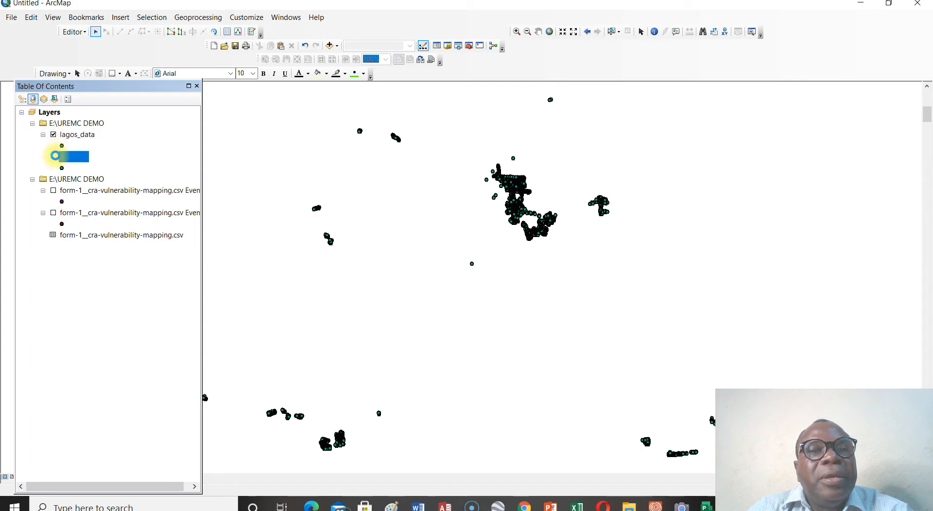
{"action": "left_click", "coordinate": [54, 157]}
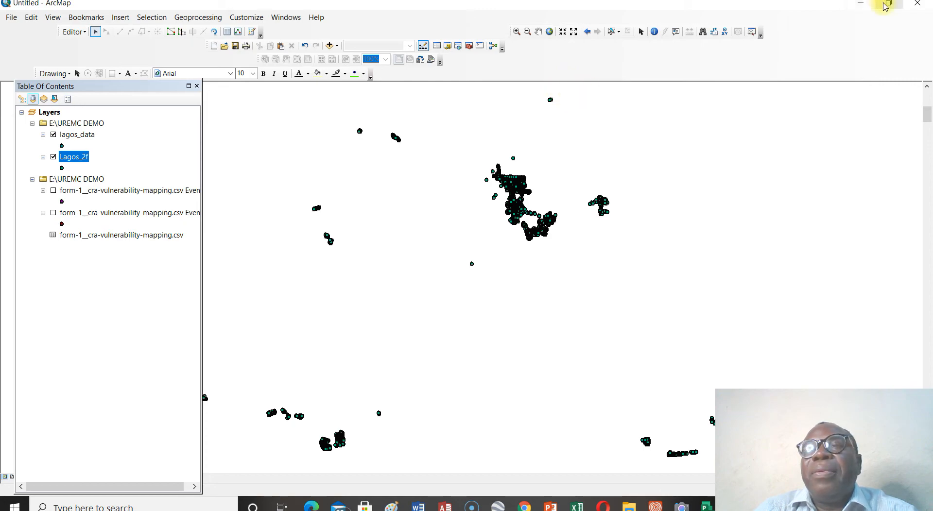
Switch to Google Earth Pro and start a data import with Generic Text (*.txt *.csv) as the file type
{"action": "left_click", "coordinate": [864, 6]}
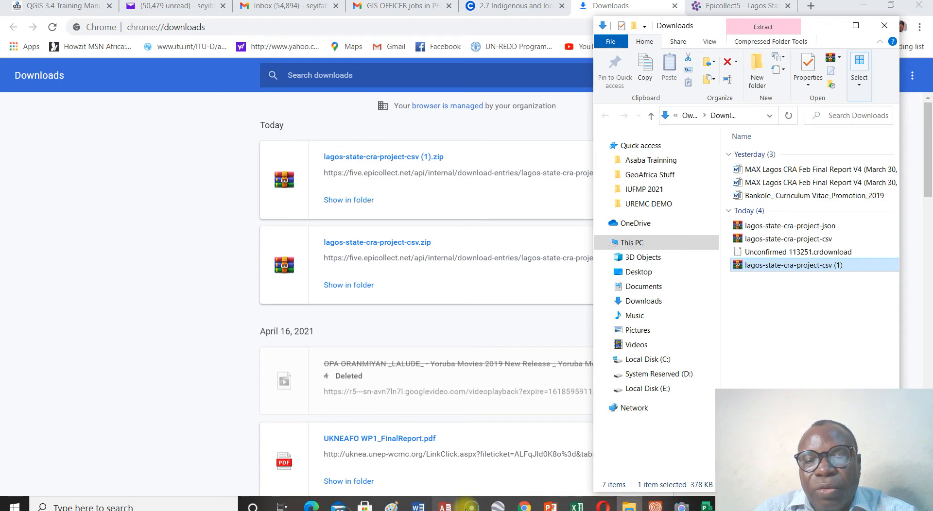
{"action": "left_click", "coordinate": [496, 506]}
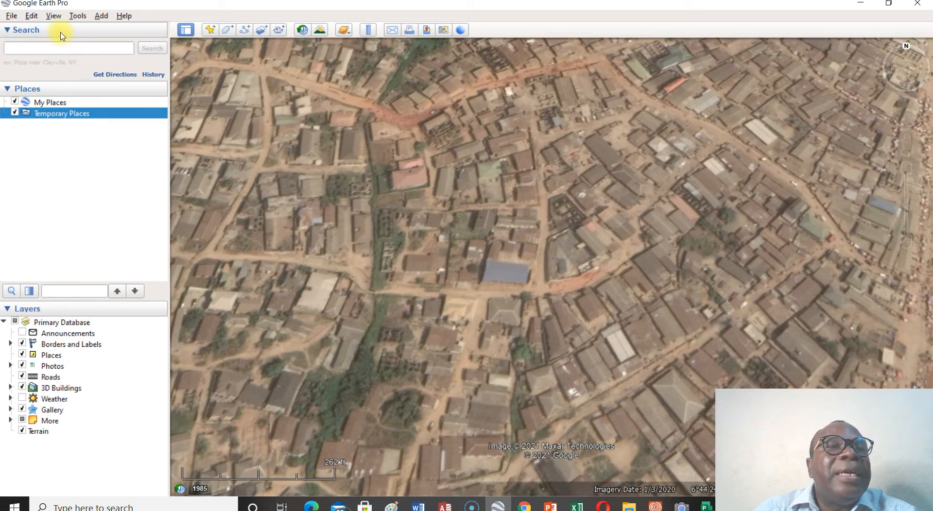
{"action": "left_click", "coordinate": [12, 15]}
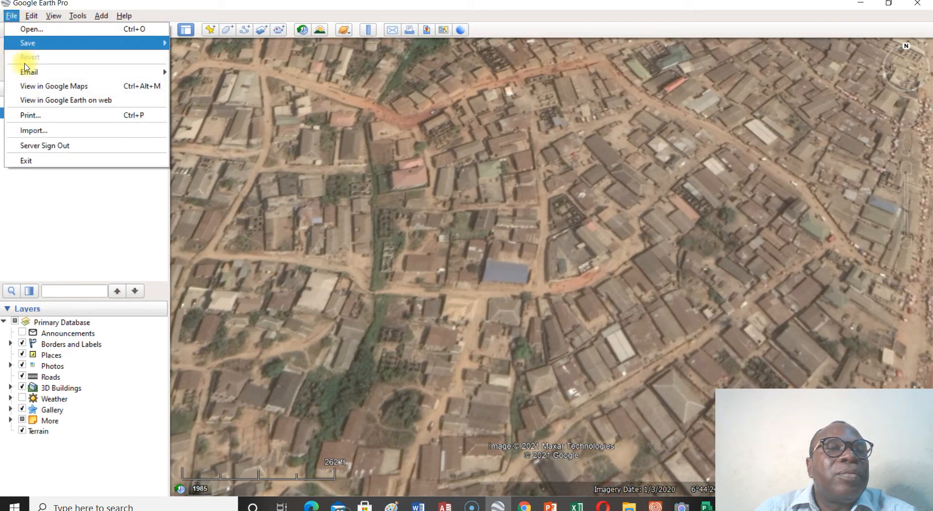
{"action": "left_click", "coordinate": [55, 133]}
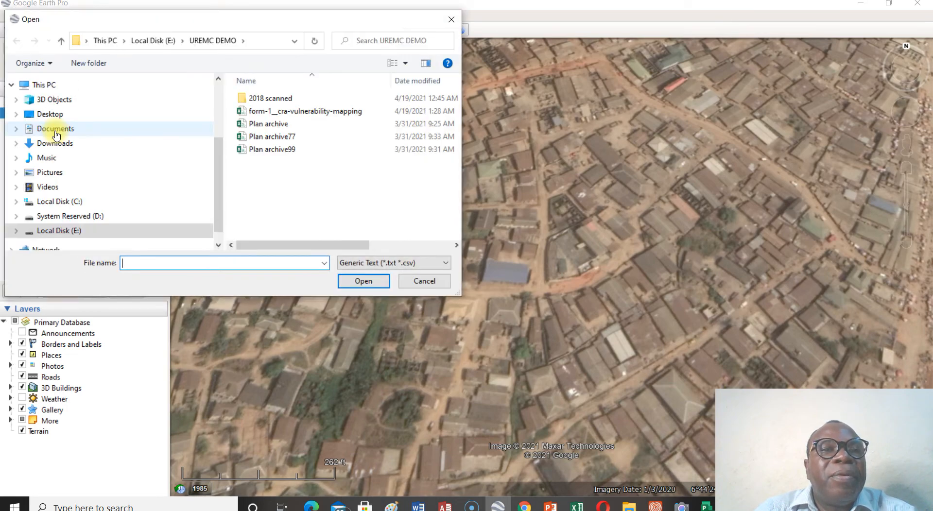
{"action": "left_click_drag", "start_coordinate": [239, 21], "coordinate": [363, 18]}
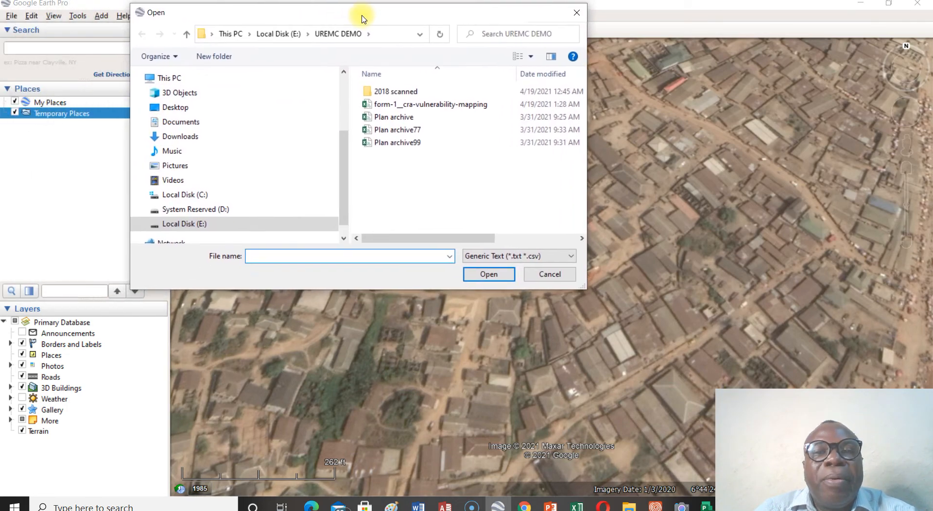
{"action": "left_click", "coordinate": [570, 256]}
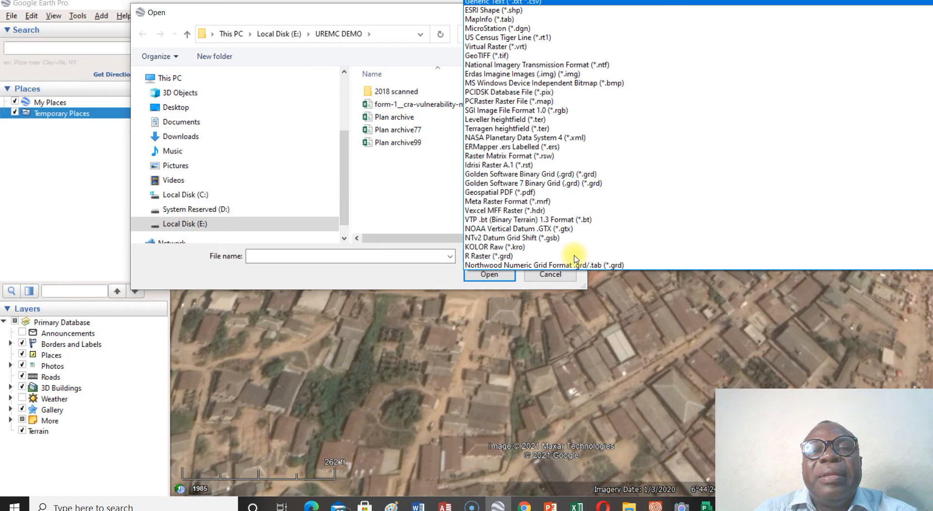
{"action": "left_click", "coordinate": [524, 4]}
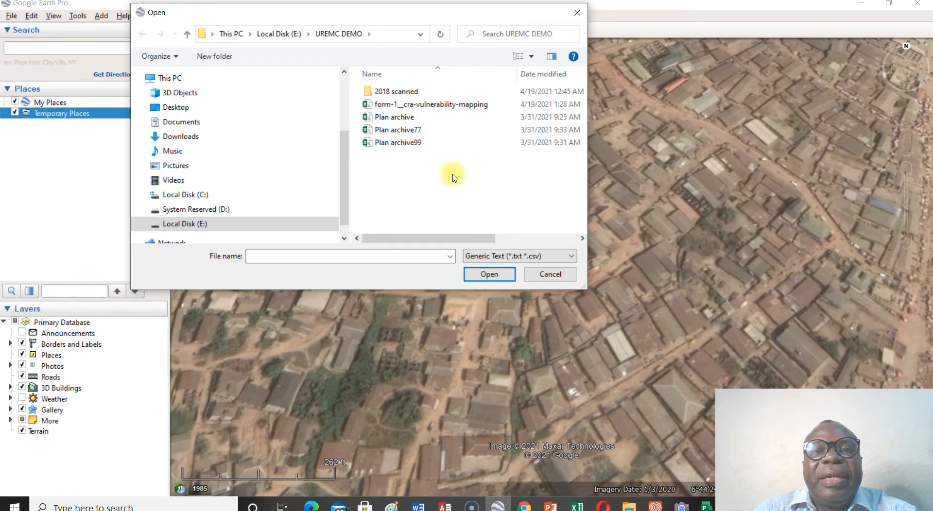
Load the form-1__cra-vulnerability-mapping file from the UREMC DEMO folder into the Data Import Wizard
{"action": "left_click", "coordinate": [439, 109]}
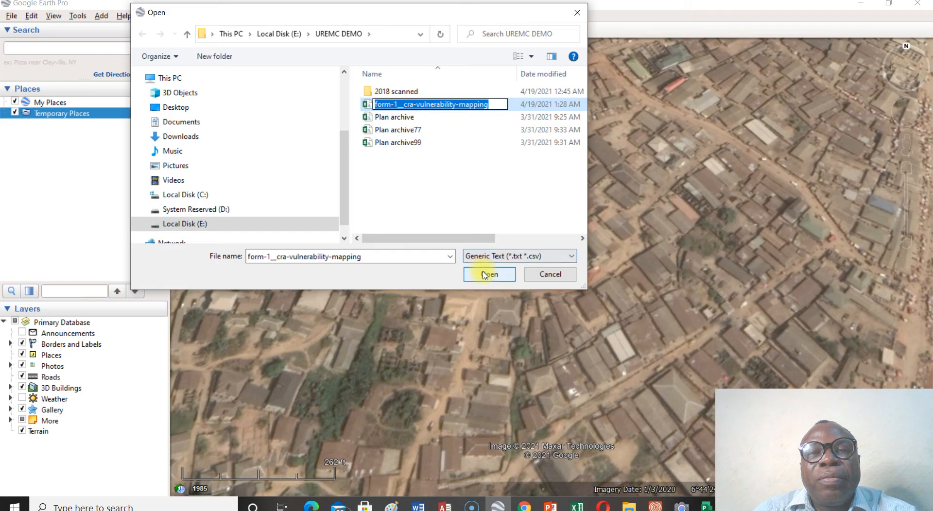
{"action": "left_click", "coordinate": [481, 129]}
{"action": "left_click", "coordinate": [479, 105]}
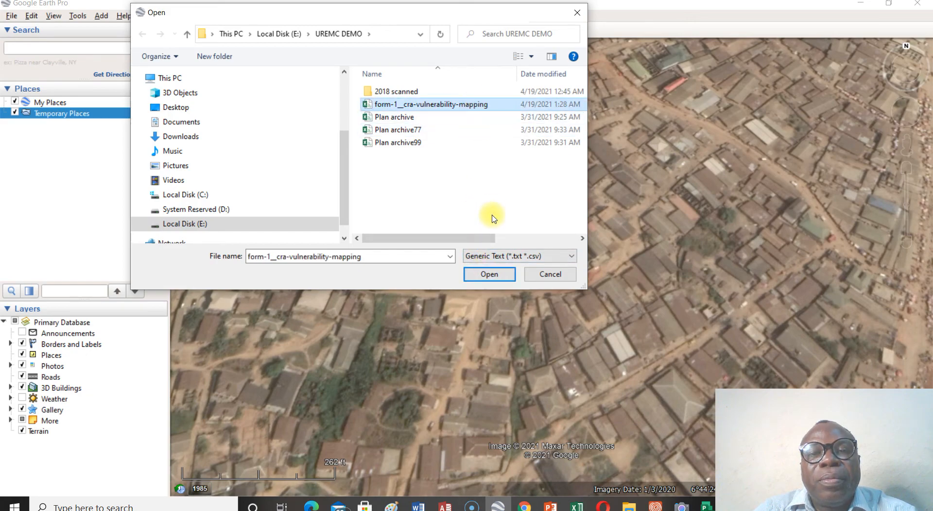
{"action": "left_click", "coordinate": [493, 274]}
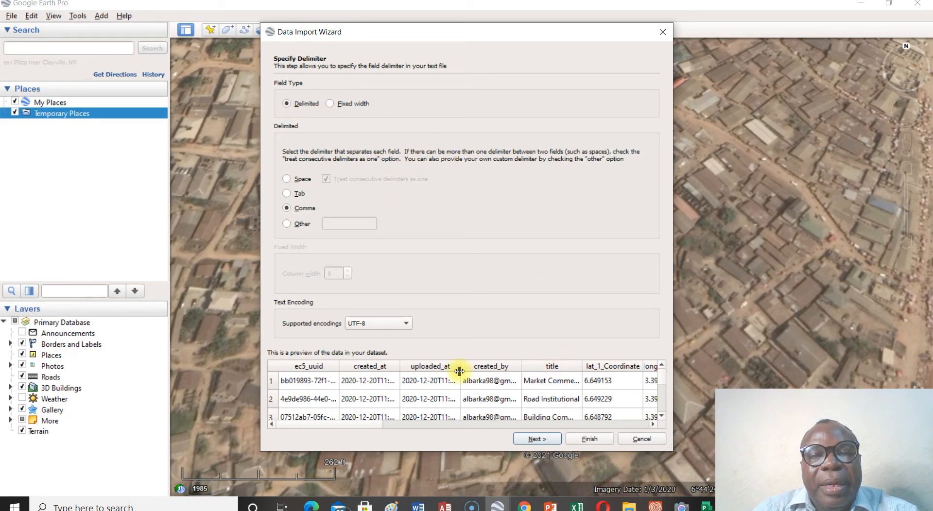
Finish the comma-delimited UTF-8 import and try restricting it to the features in the current view
{"action": "left_click", "coordinate": [587, 440]}
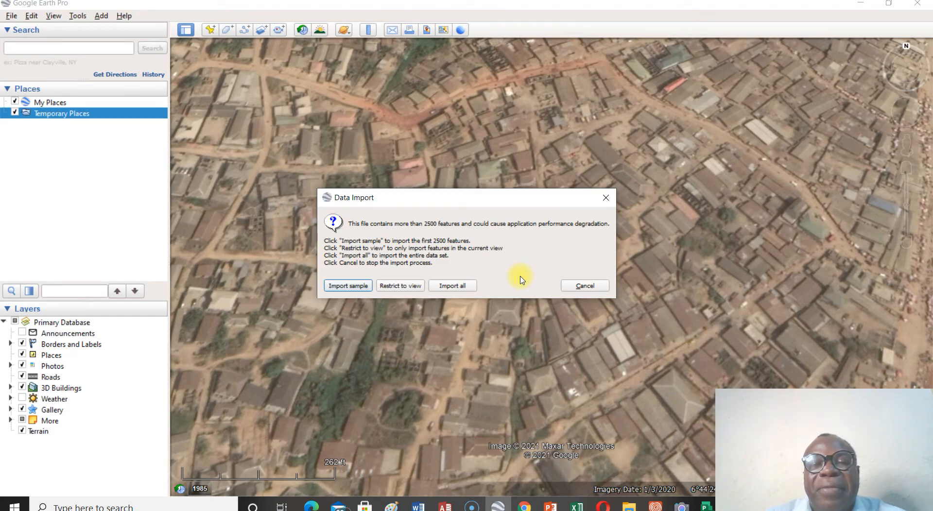
{"action": "left_click", "coordinate": [401, 286]}
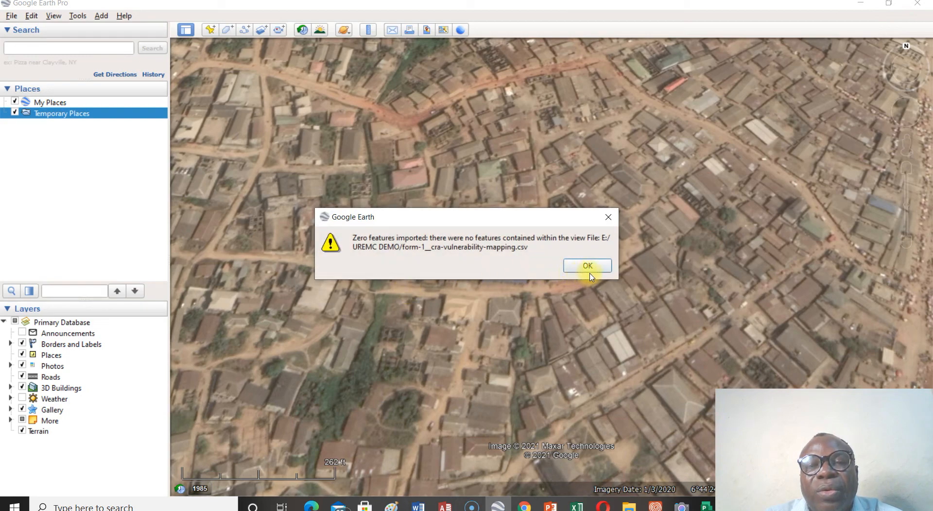
{"action": "left_click", "coordinate": [588, 266]}
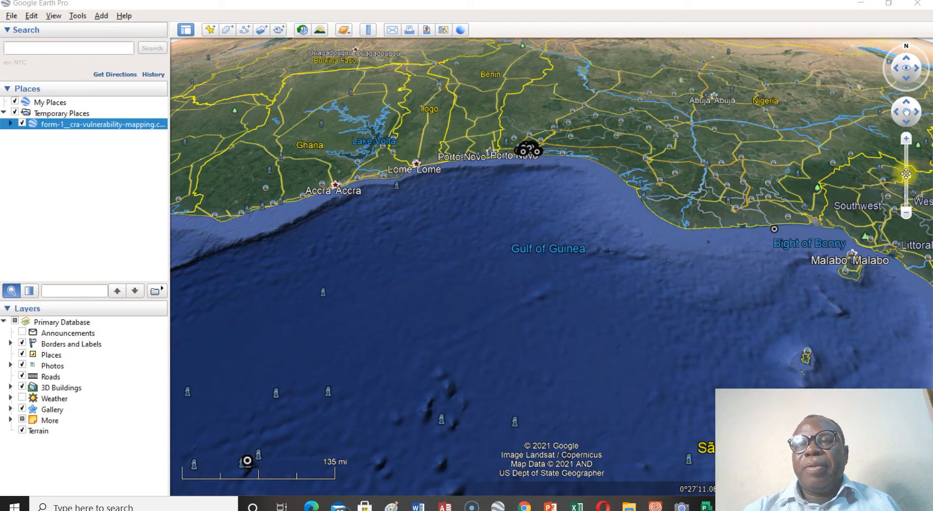
Zoom in from the Gulf of Guinea coast to the imported survey points around Lagos
{"action": "left_click", "coordinate": [906, 177]}
{"action": "left_click", "coordinate": [907, 176]}
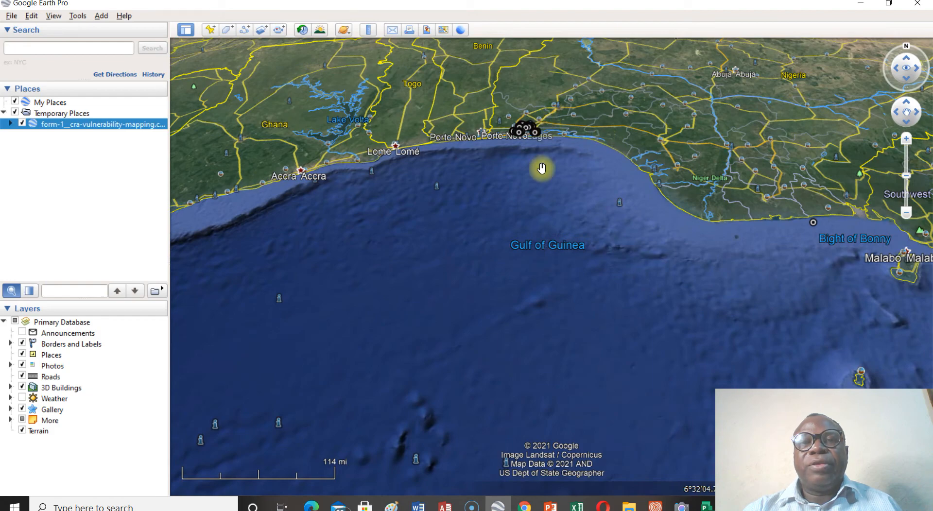
{"action": "left_click_drag", "start_coordinate": [930, 185], "coordinate": [928, 208]}
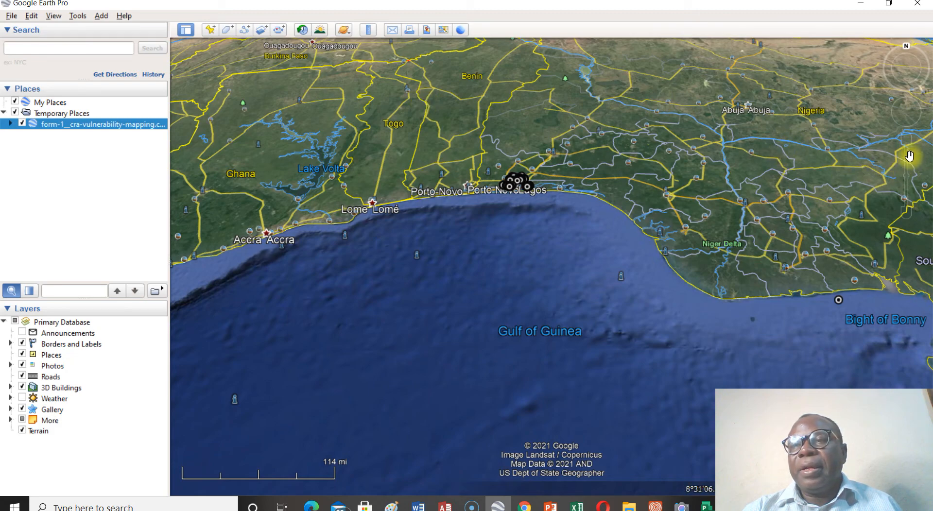
{"action": "mouse_move", "coordinate": [907, 166]}
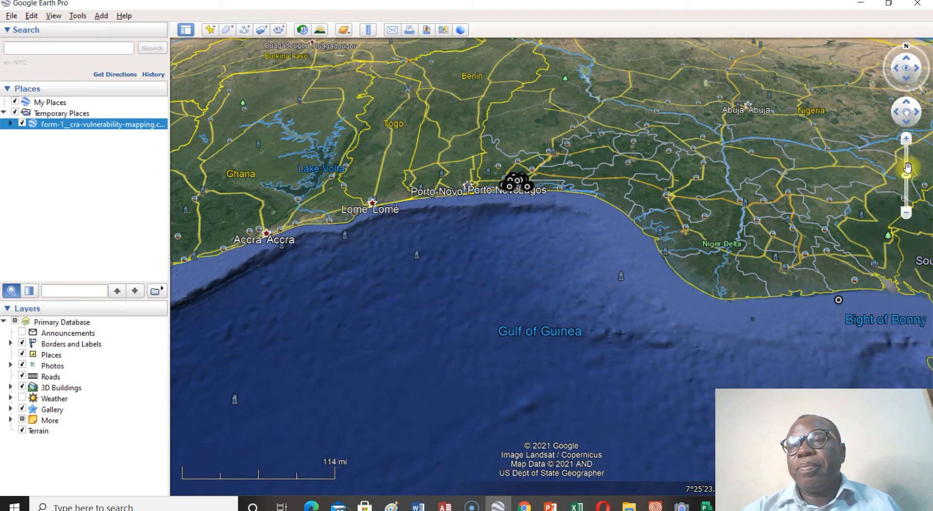
{"action": "left_click_drag", "start_coordinate": [906, 167], "coordinate": [903, 142]}
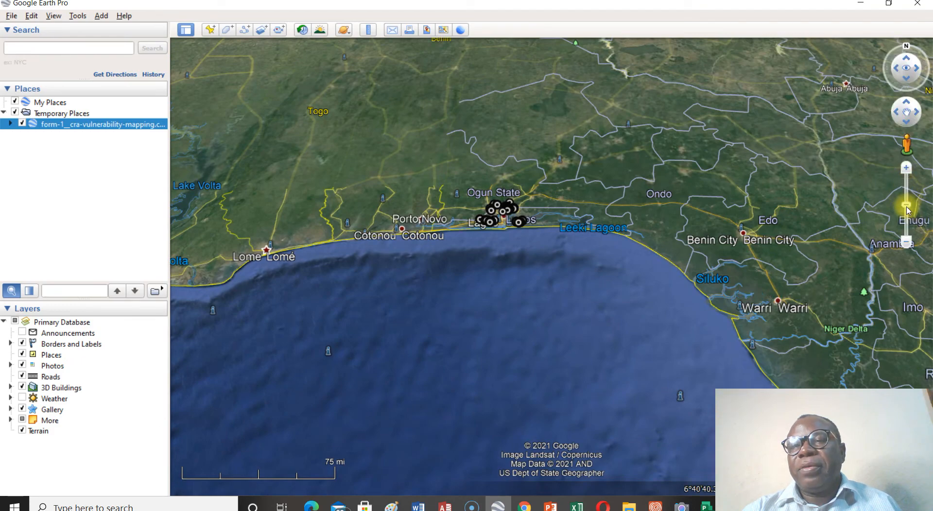
{"action": "mouse_move", "coordinate": [907, 210]}
{"action": "left_mouse_down"}
{"action": "mouse_move", "coordinate": [906, 177]}
{"action": "mouse_move", "coordinate": [930, 198]}
{"action": "mouse_move", "coordinate": [910, 198]}
{"action": "left_mouse_up"}
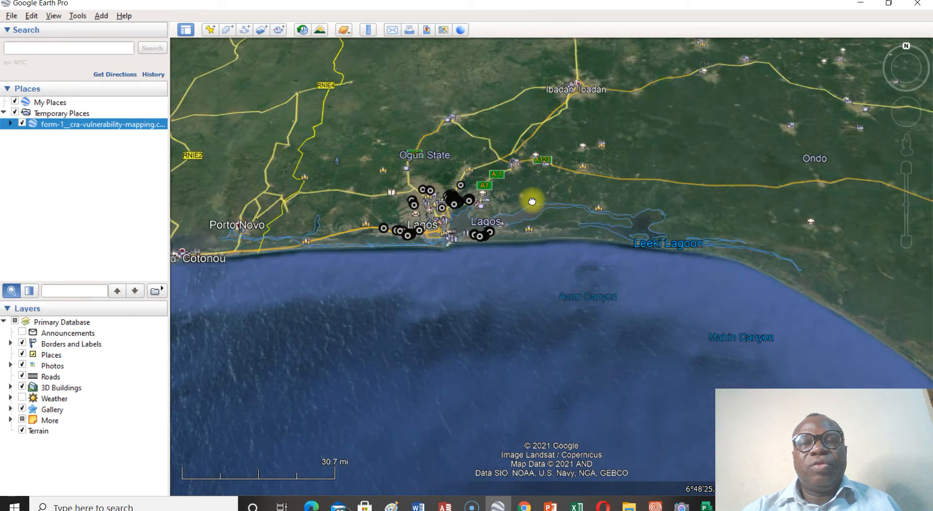
{"action": "left_click_drag", "start_coordinate": [531, 201], "coordinate": [544, 251]}
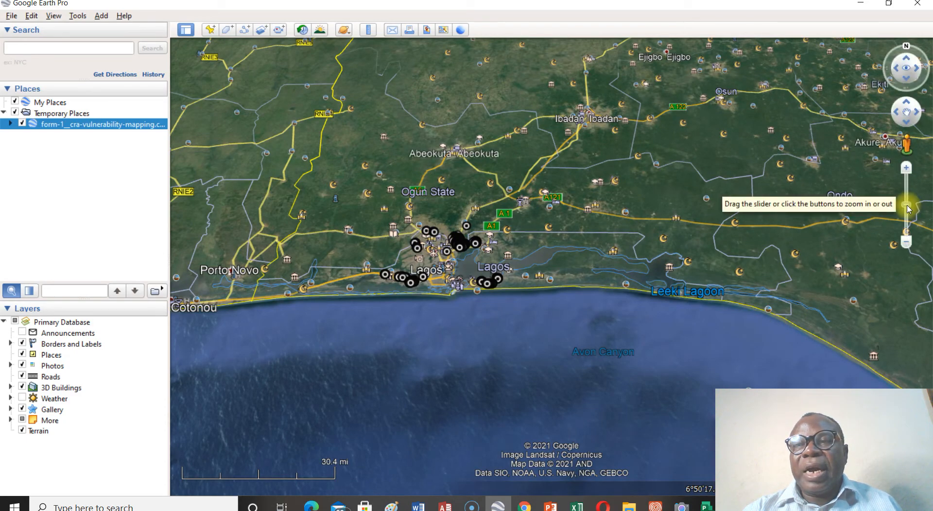
{"action": "left_click_drag", "start_coordinate": [907, 204], "coordinate": [887, 159]}
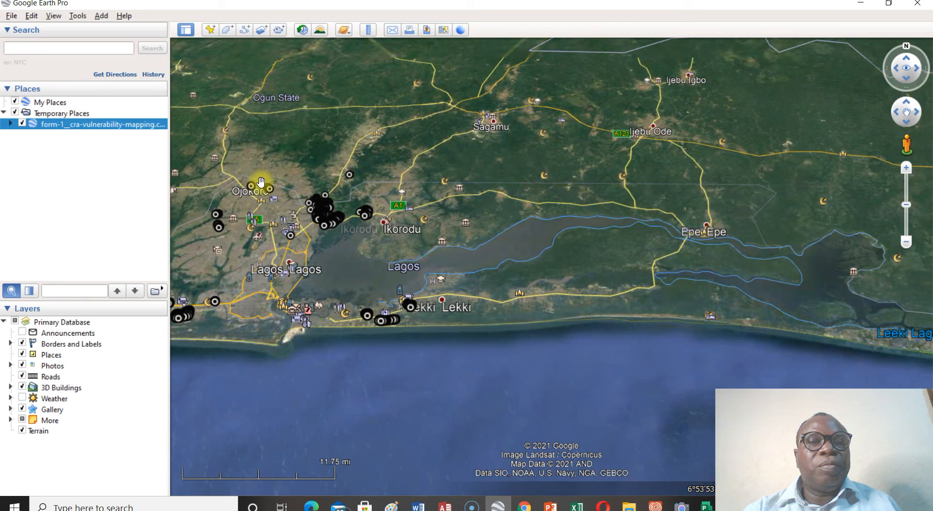
Centre the Lagos survey points and examine their distribution around Ojokoro, Ikeja and Ikorodu at closer range
{"action": "left_click_drag", "start_coordinate": [271, 208], "coordinate": [400, 270]}
{"action": "left_click_drag", "start_coordinate": [332, 248], "coordinate": [496, 318]}
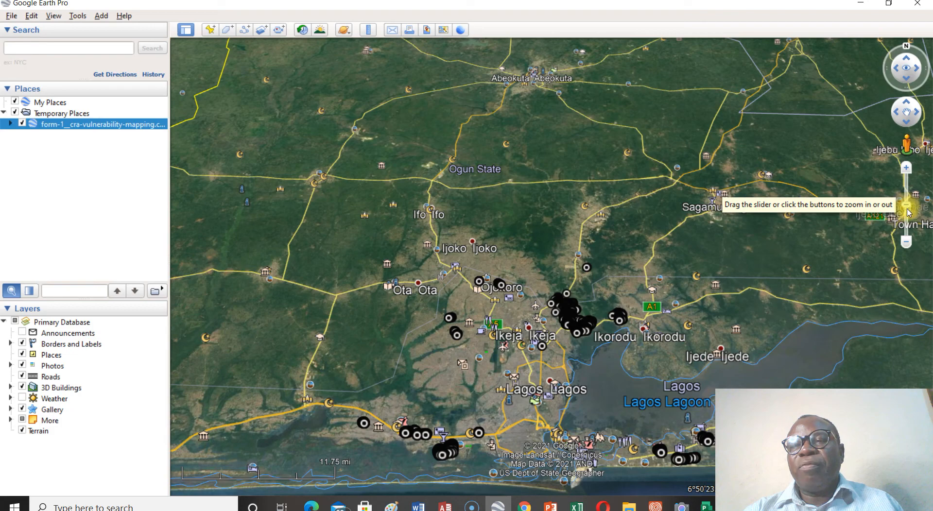
{"action": "left_click", "coordinate": [905, 184]}
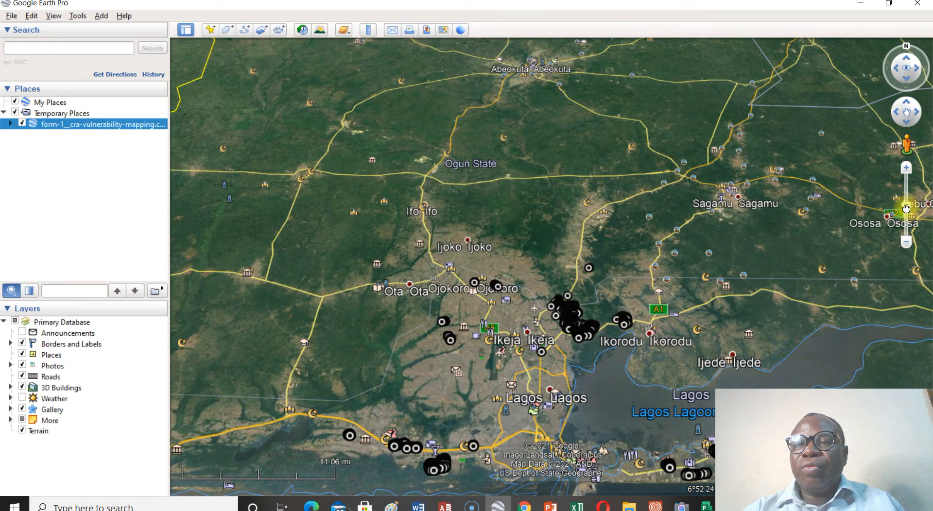
{"action": "left_click_drag", "start_coordinate": [900, 190], "coordinate": [898, 178]}
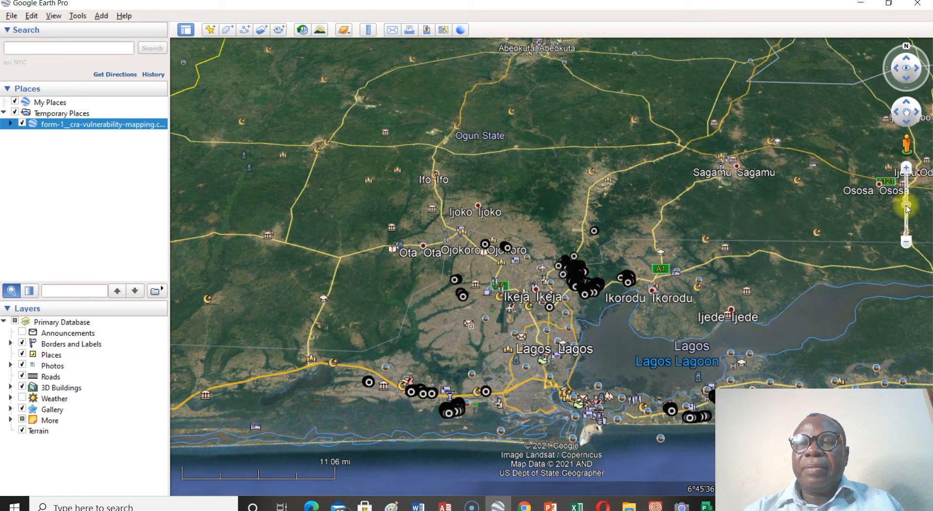
{"action": "left_click", "coordinate": [906, 178]}
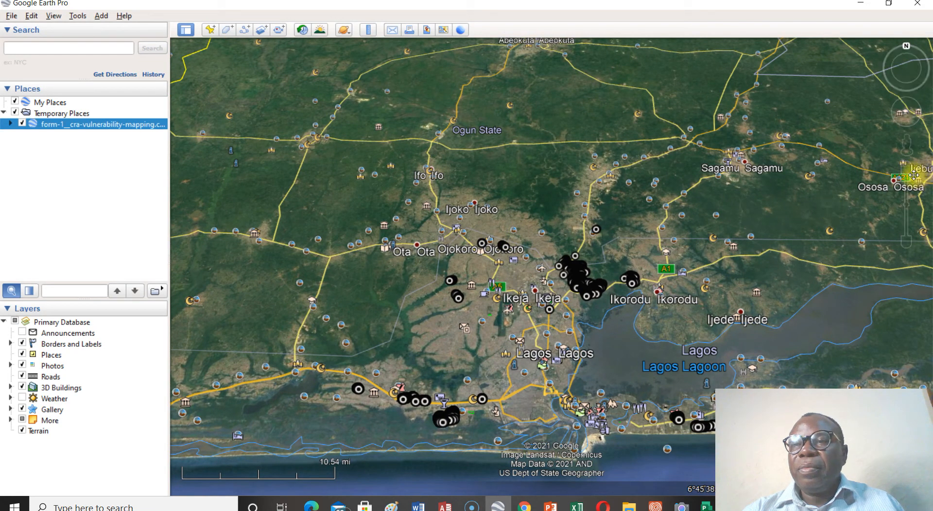
{"action": "mouse_move", "coordinate": [904, 169]}
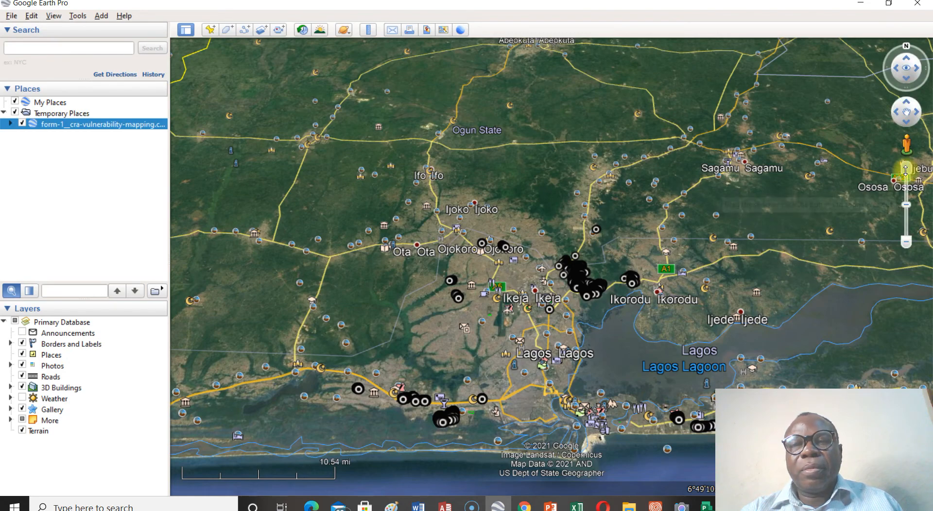
{"action": "left_click", "coordinate": [904, 169]}
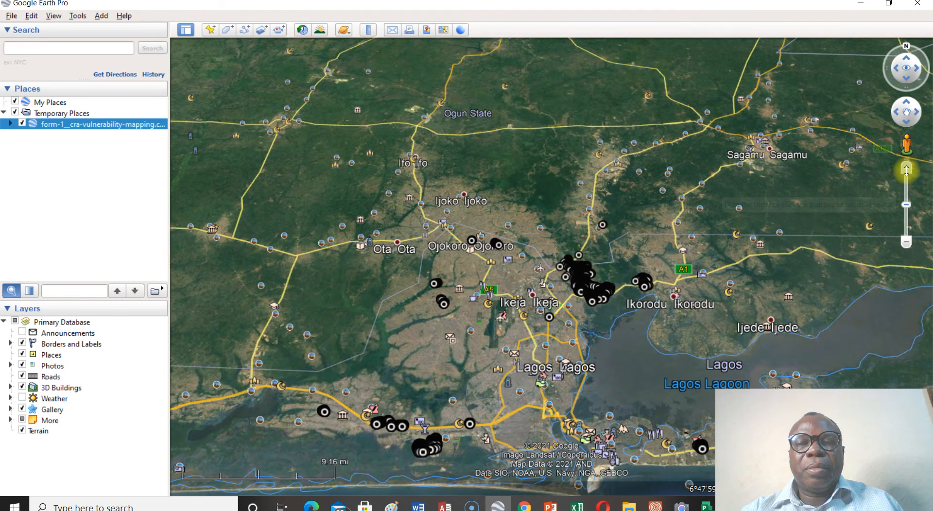
{"action": "left_click", "coordinate": [906, 171]}
{"action": "left_click", "coordinate": [906, 170]}
{"action": "left_click", "coordinate": [906, 170]}
{"action": "left_click", "coordinate": [906, 171]}
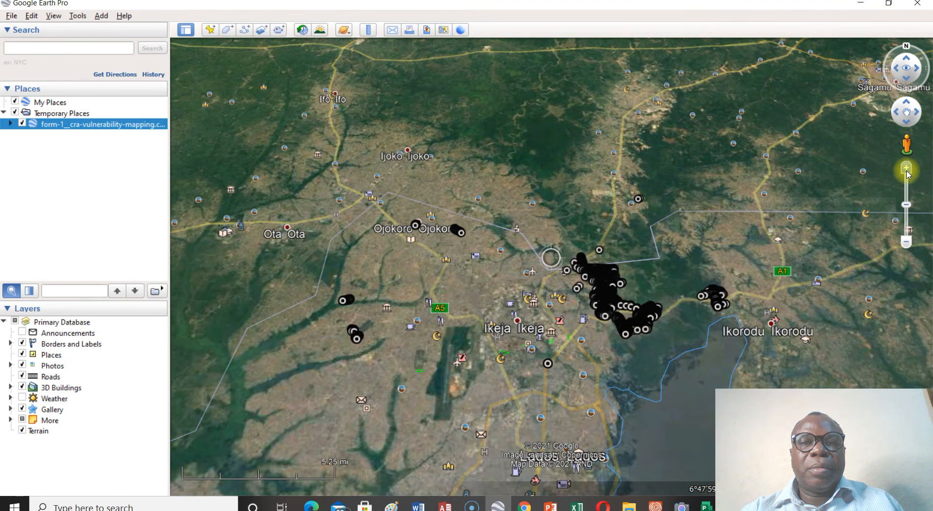
{"action": "left_click", "coordinate": [905, 170]}
{"action": "left_click", "coordinate": [906, 170]}
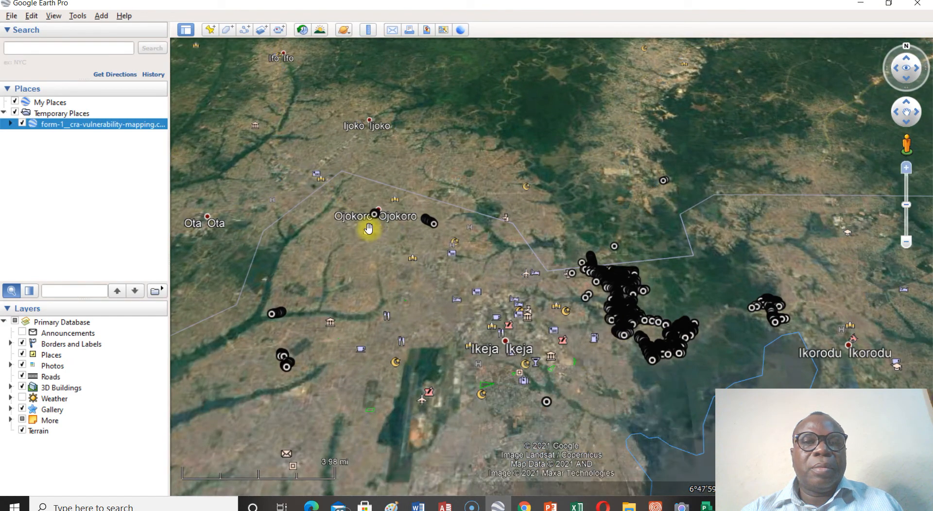
Examine the cluster of survey points along Foursquare Street in Ojokoro at street and building level
{"action": "left_click", "coordinate": [899, 235]}
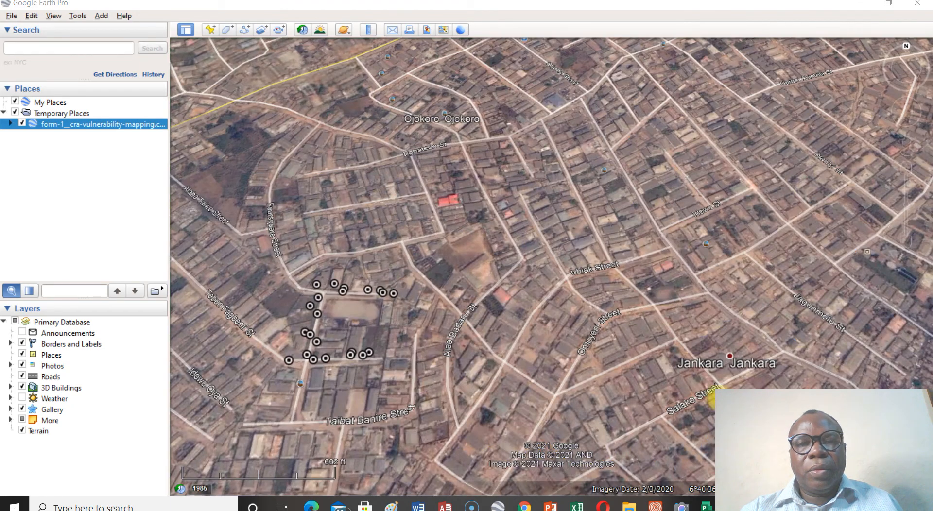
{"action": "mouse_move", "coordinate": [909, 191]}
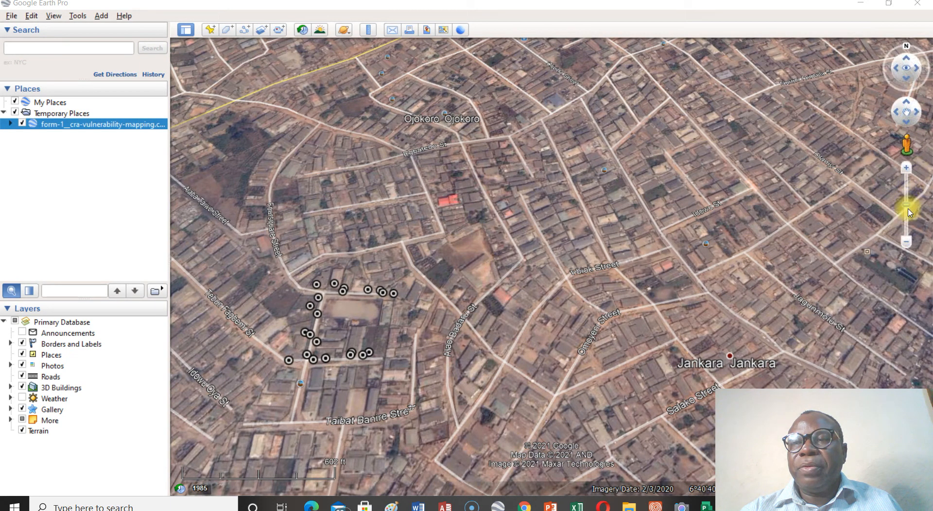
{"action": "left_click", "coordinate": [904, 193]}
{"action": "left_click_drag", "start_coordinate": [904, 193], "coordinate": [899, 174]}
{"action": "left_click_drag", "start_coordinate": [298, 302], "coordinate": [382, 285]}
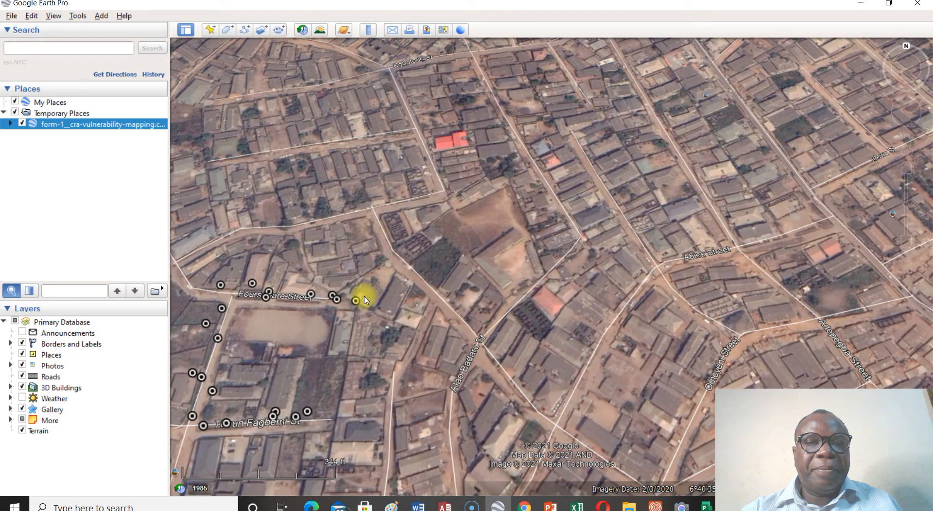
{"action": "left_click_drag", "start_coordinate": [365, 293], "coordinate": [372, 299]}
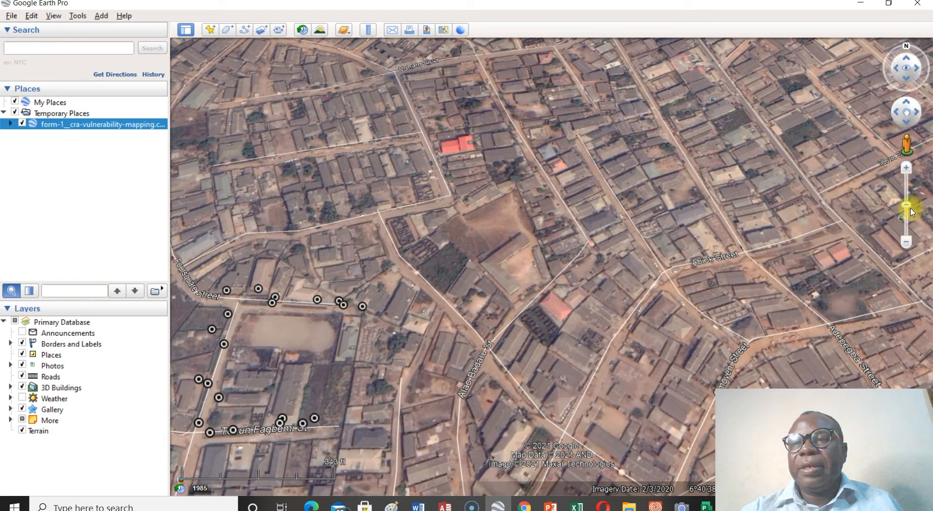
{"action": "left_click_drag", "start_coordinate": [907, 204], "coordinate": [907, 193]}
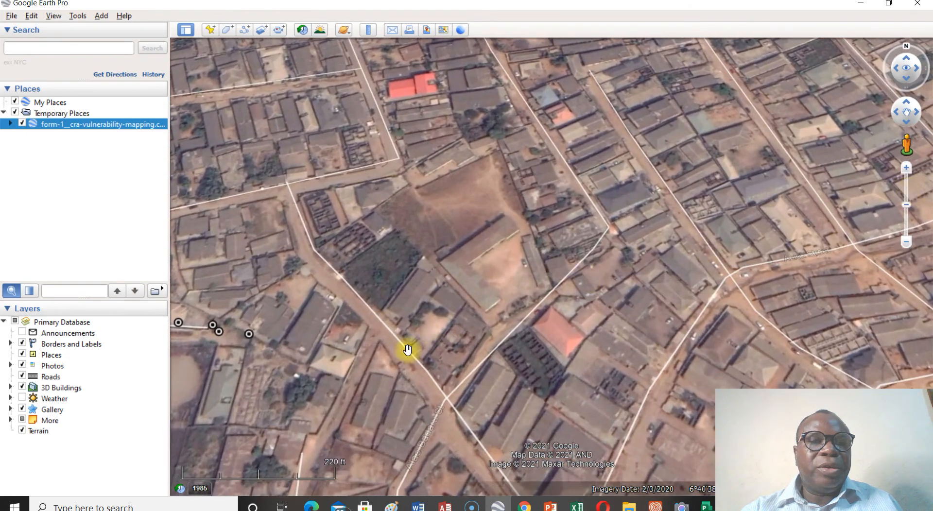
{"action": "left_click_drag", "start_coordinate": [408, 347], "coordinate": [470, 333]}
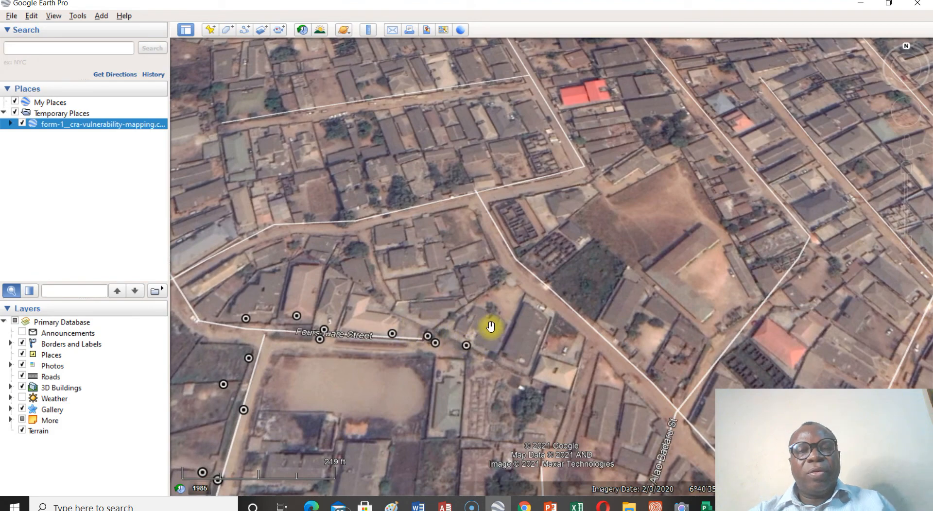
{"action": "left_click_drag", "start_coordinate": [302, 298], "coordinate": [354, 306]}
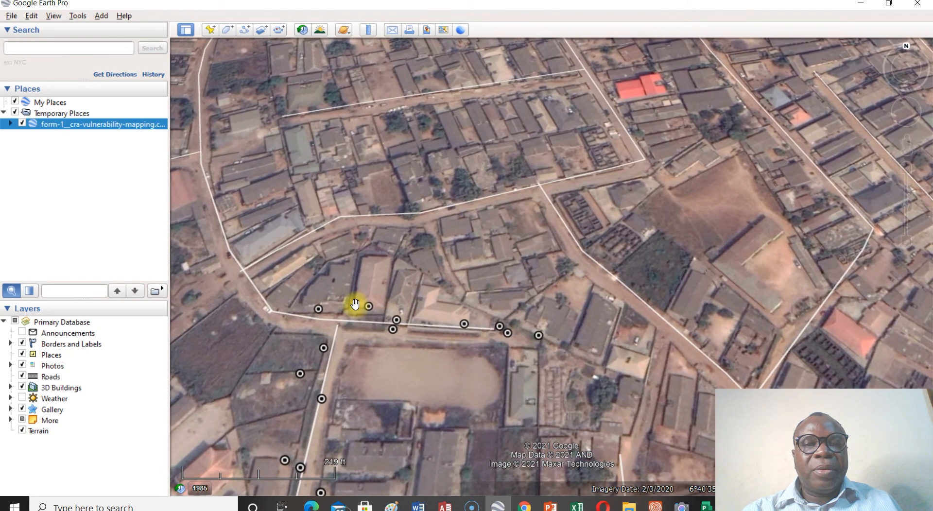
Inspect the attribute records of four survey points around Foursquare Street, then close the last record
{"action": "left_click", "coordinate": [368, 308]}
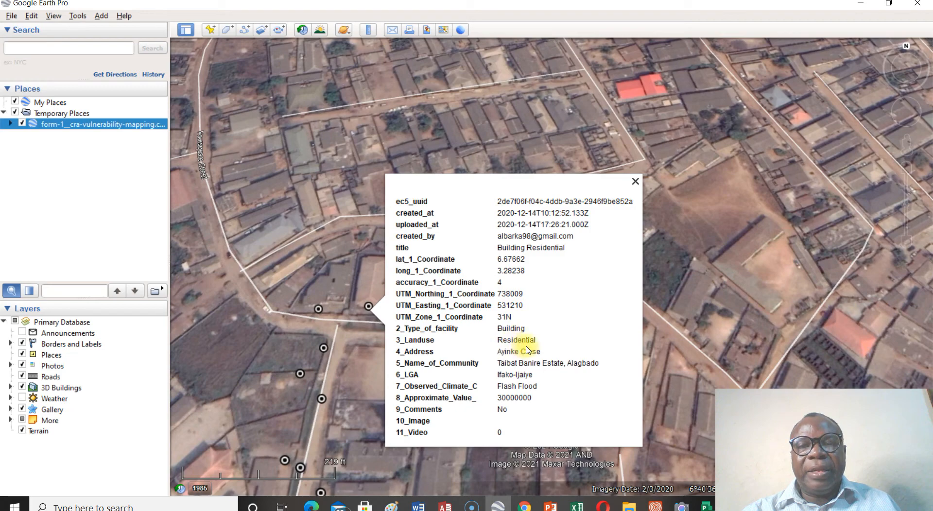
{"action": "left_click", "coordinate": [367, 290]}
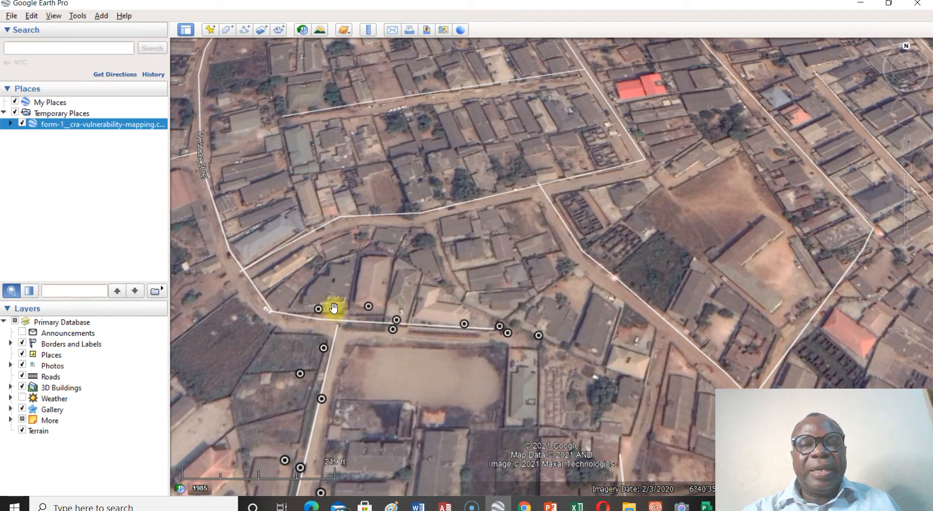
{"action": "left_click", "coordinate": [319, 310]}
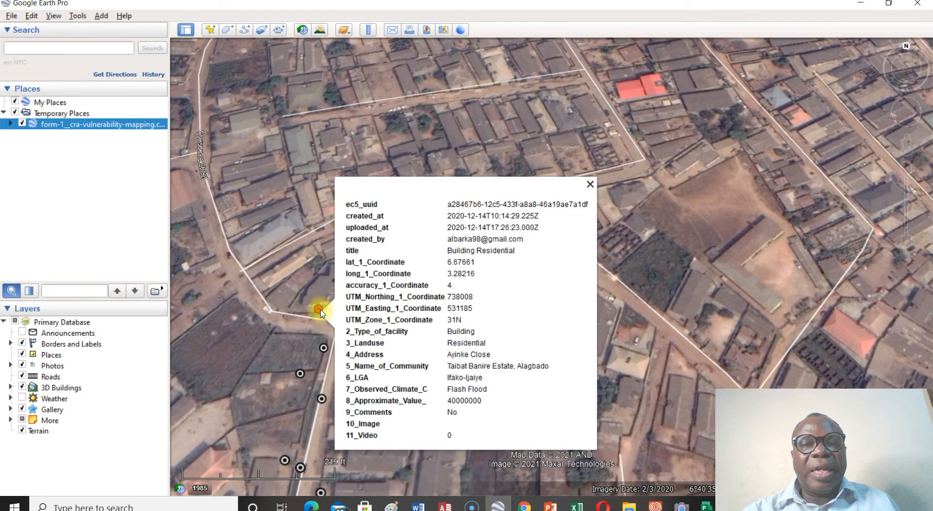
{"action": "left_click", "coordinate": [300, 374]}
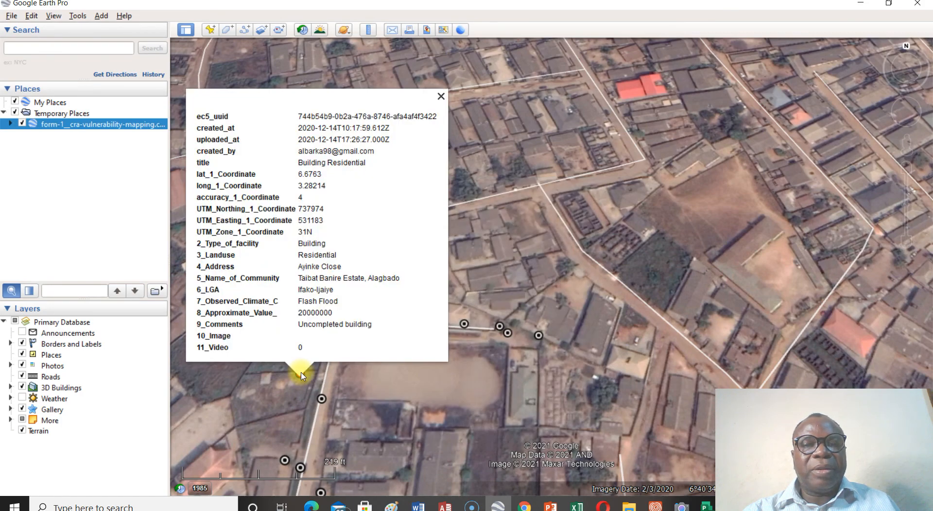
{"action": "left_click", "coordinate": [539, 336]}
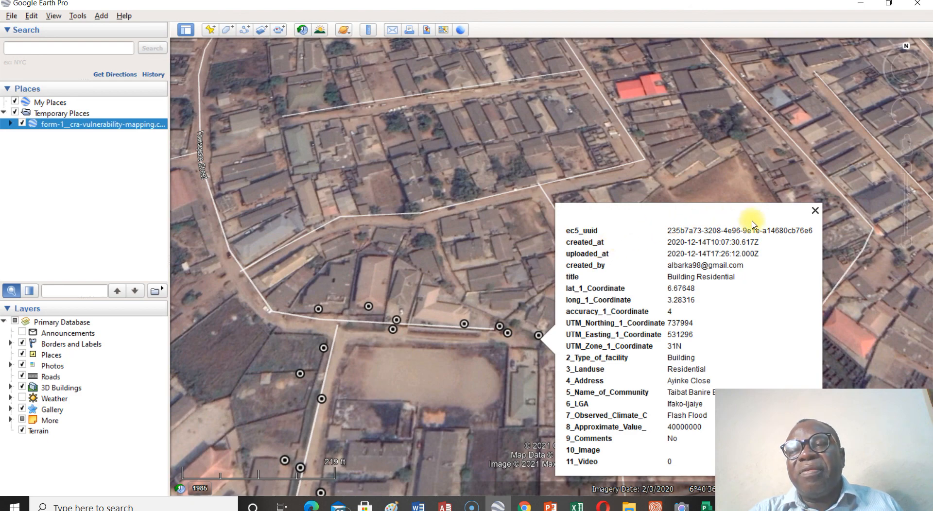
{"action": "left_click", "coordinate": [814, 210]}
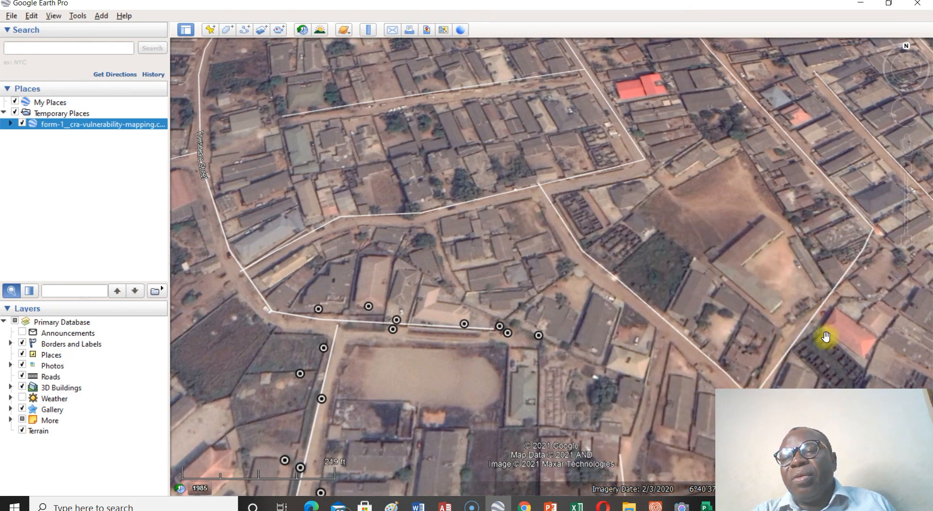